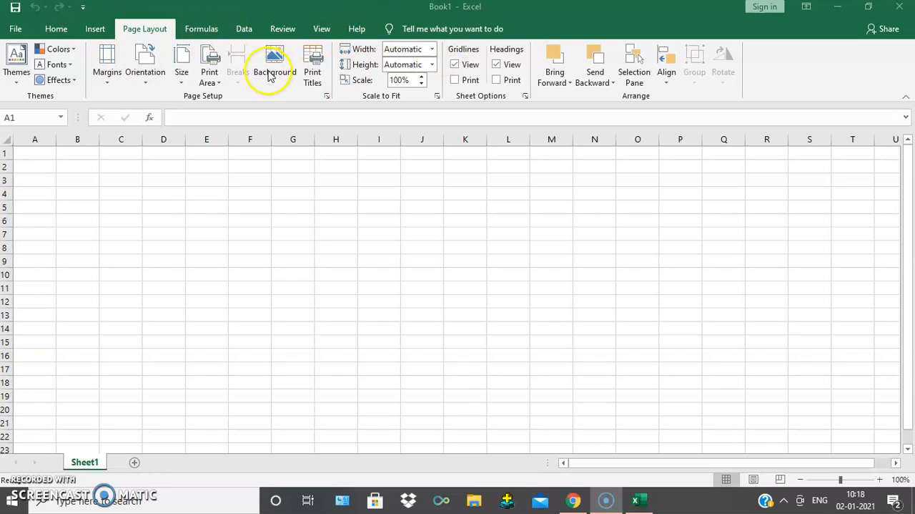
pyautogui.click(60, 29)
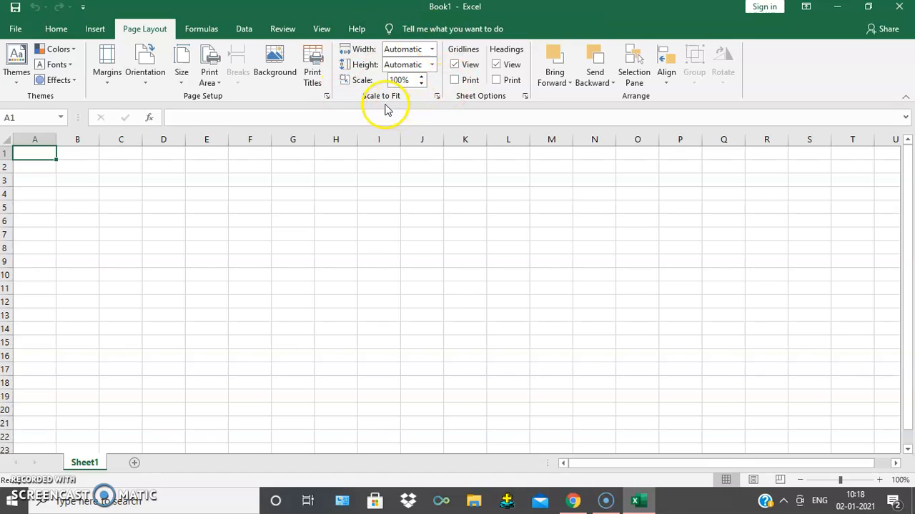
pyautogui.click(57, 29)
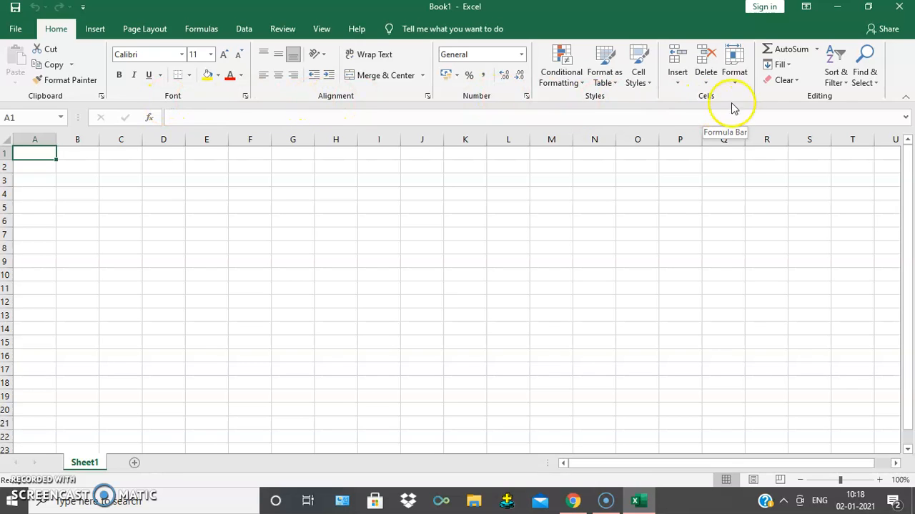
pyautogui.click(95, 28)
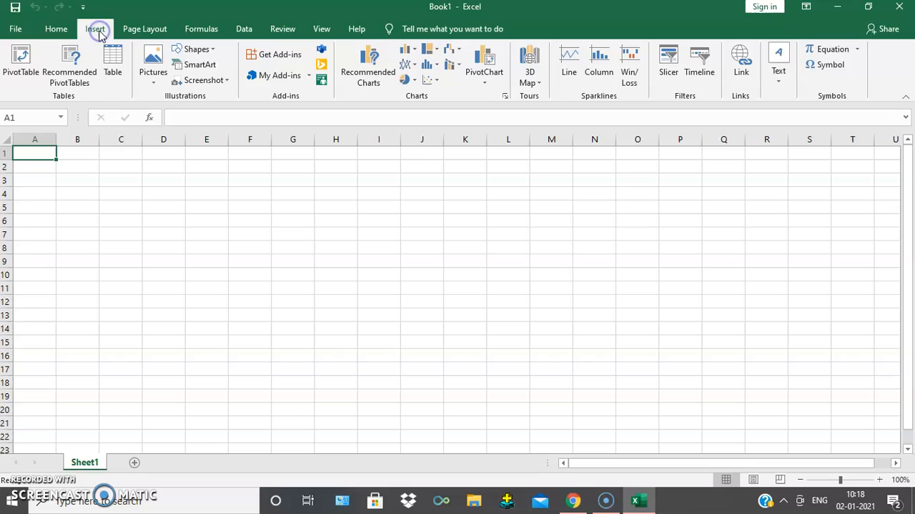
pyautogui.click(147, 29)
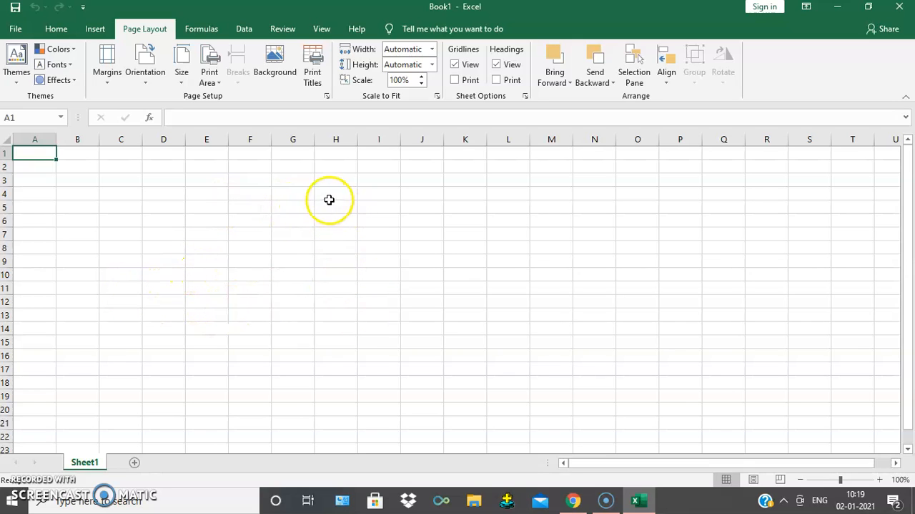
pyautogui.click(291, 194)
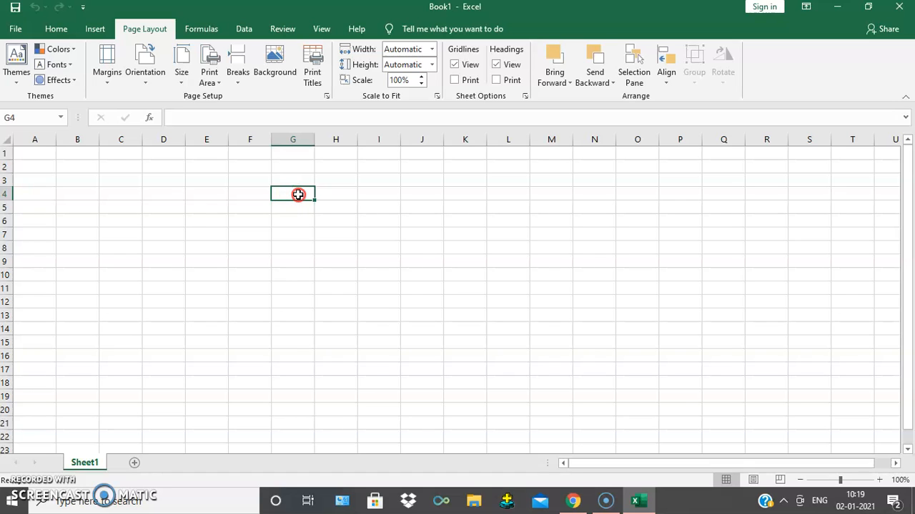
pyautogui.rightClick(298, 194)
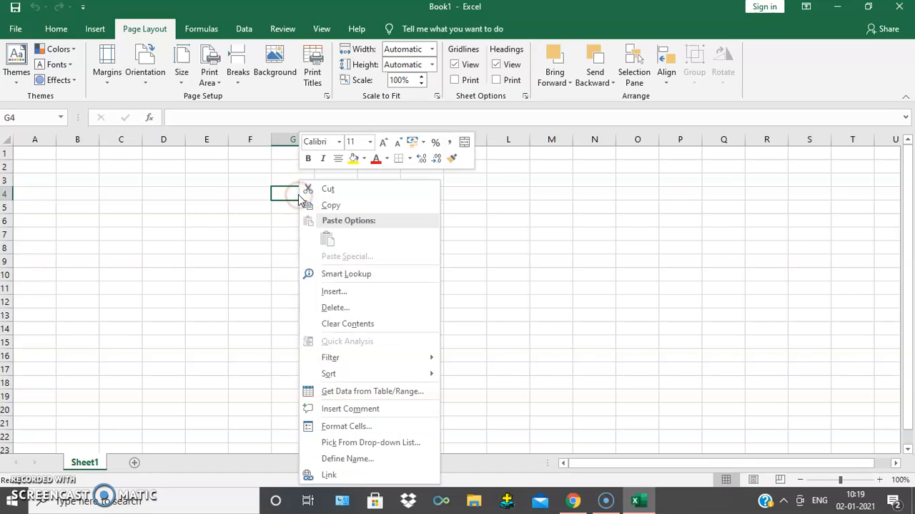
pyautogui.scroll(-1, 551, 261)
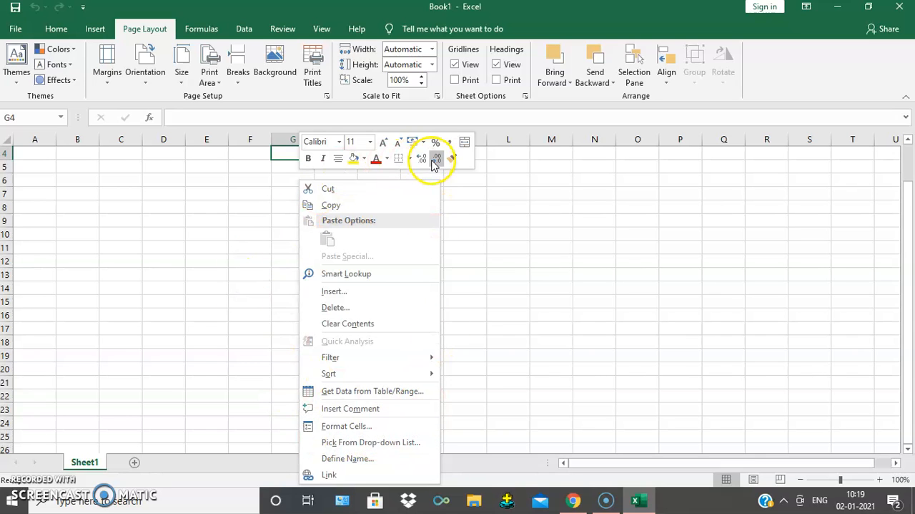
pyautogui.click(516, 265)
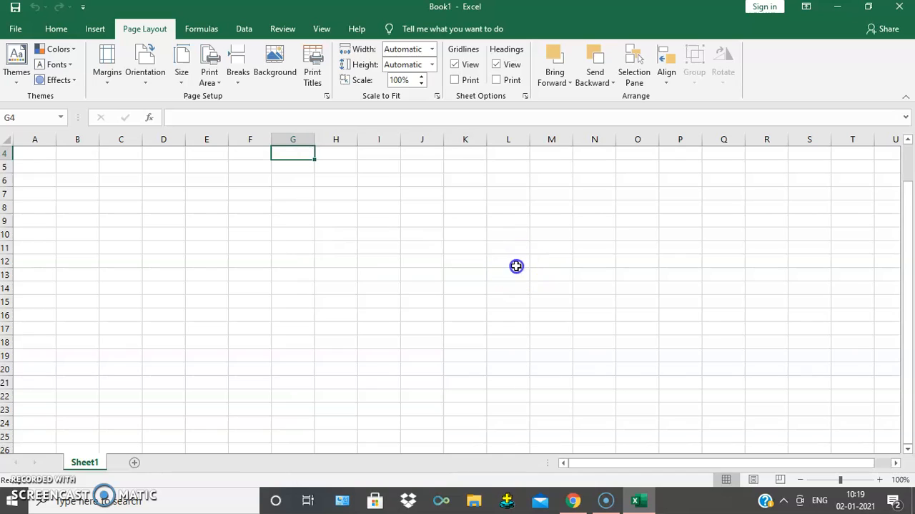
pyautogui.click(495, 246)
pyautogui.rightClick(420, 180)
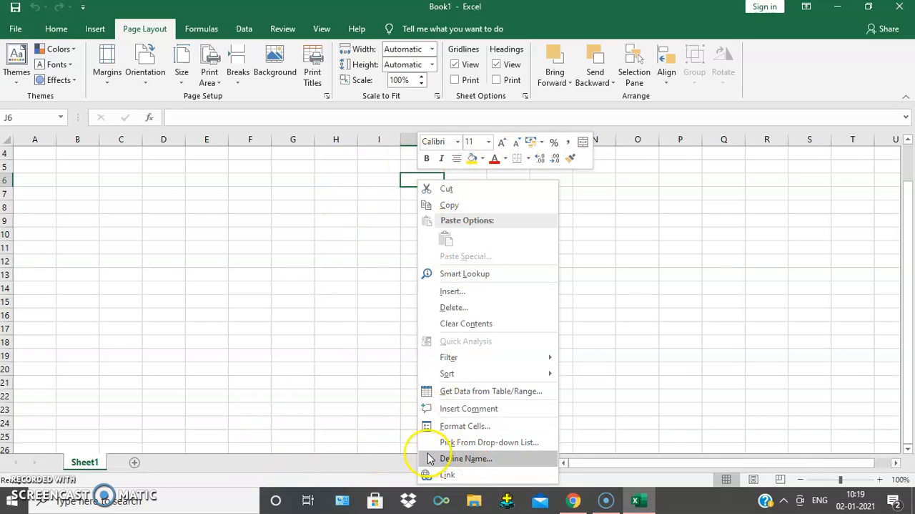
pyautogui.click(239, 249)
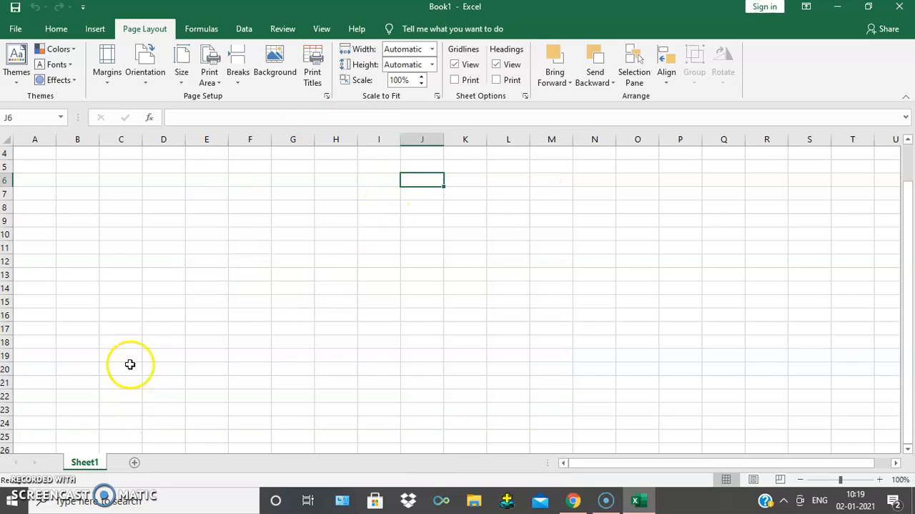
# - Enter the column headings rno, name and marks in cells E7, F7 and G7
pyautogui.click(57, 29)
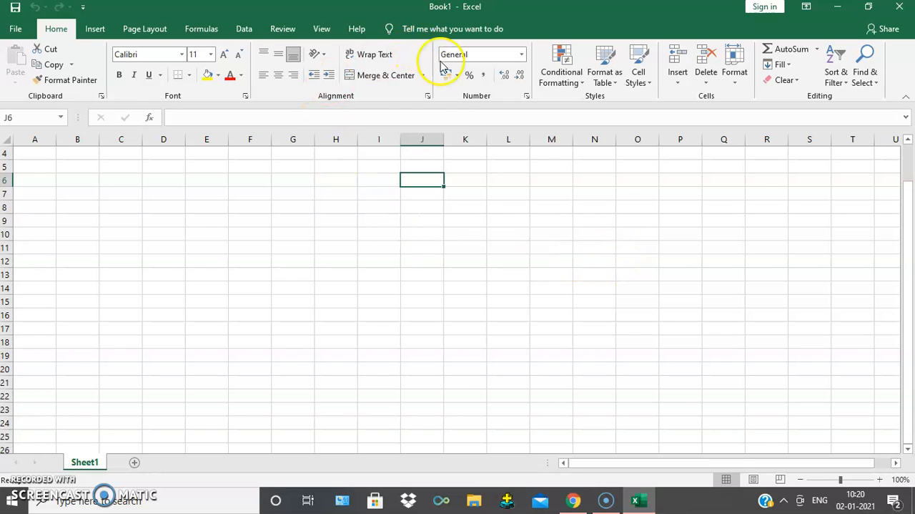
pyautogui.click(229, 167)
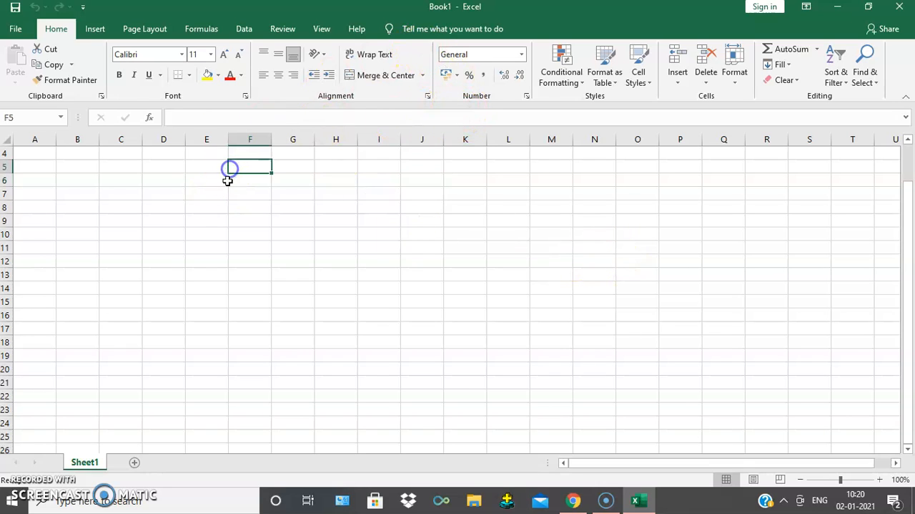
pyautogui.click(186, 189)
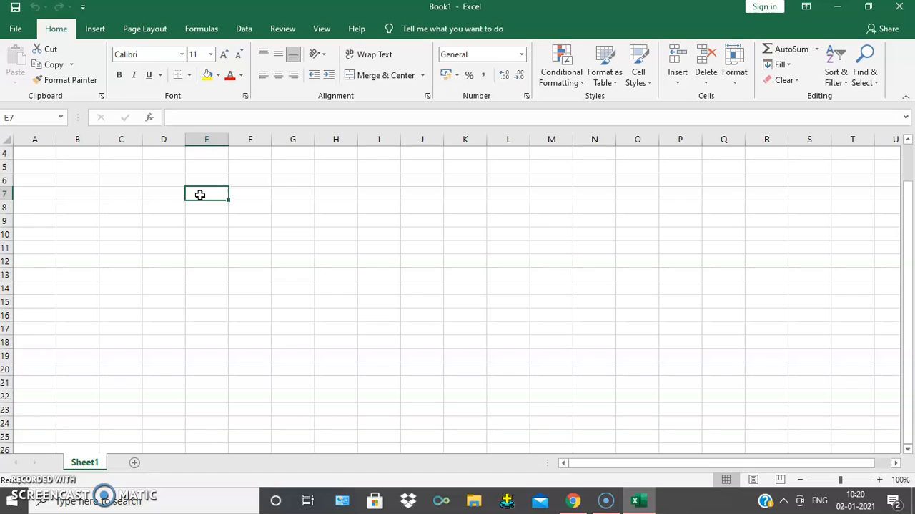
pyautogui.write('rno')
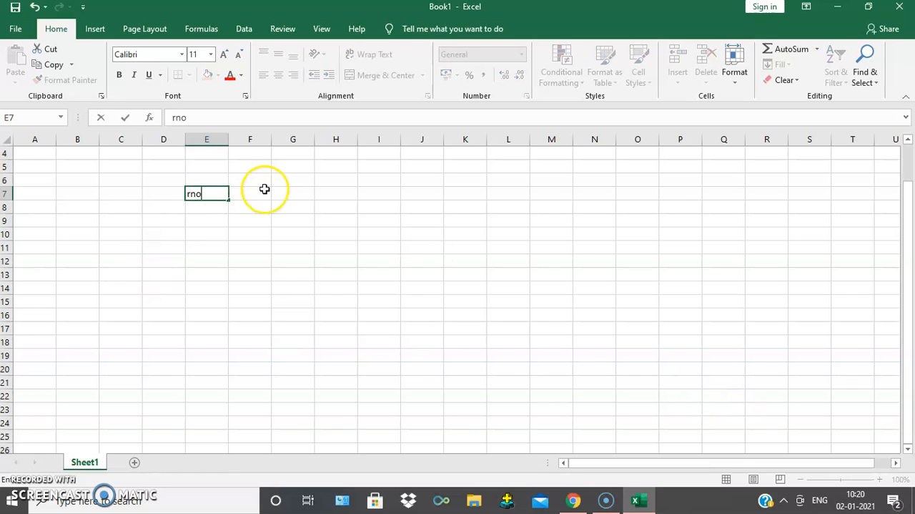
pyautogui.click(265, 189)
pyautogui.write('name')
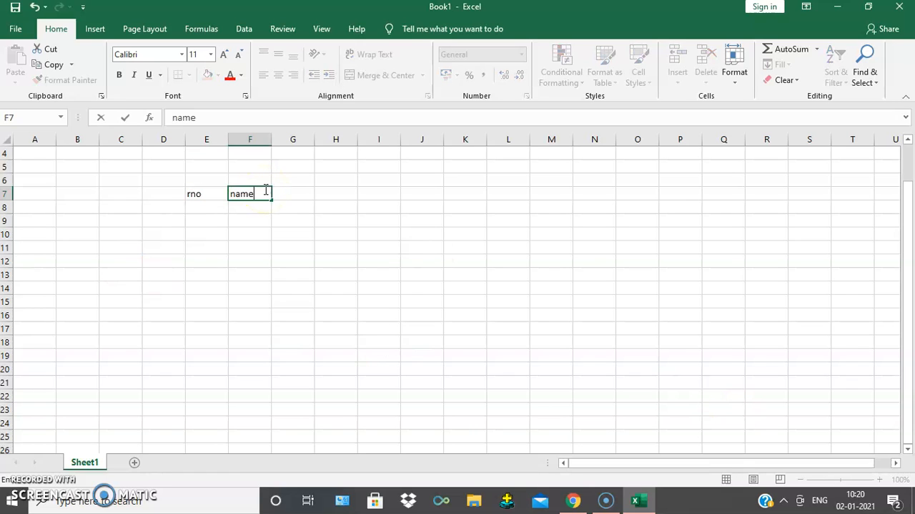
pyautogui.press('Tab')
pyautogui.write('mar')
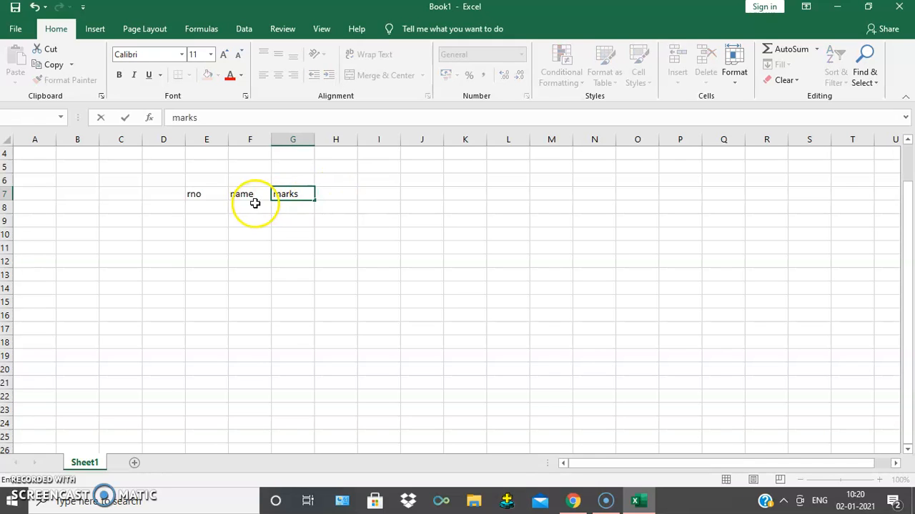
# - Enter the roll numbers 1, 2 and 3 in cells E8 to E10 under the rno heading
pyautogui.click(214, 210)
pyautogui.write('1')
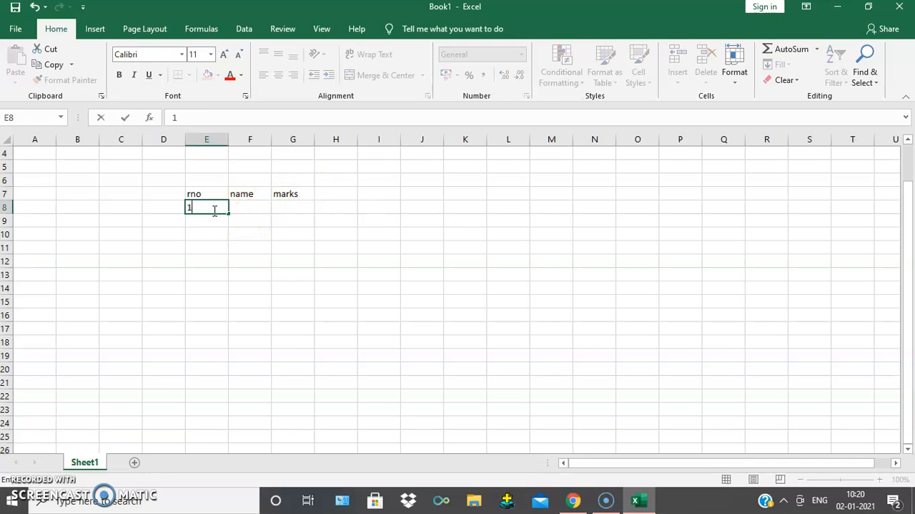
pyautogui.press('Return')
pyautogui.write('2')
pyautogui.press('Return')
pyautogui.write('3')
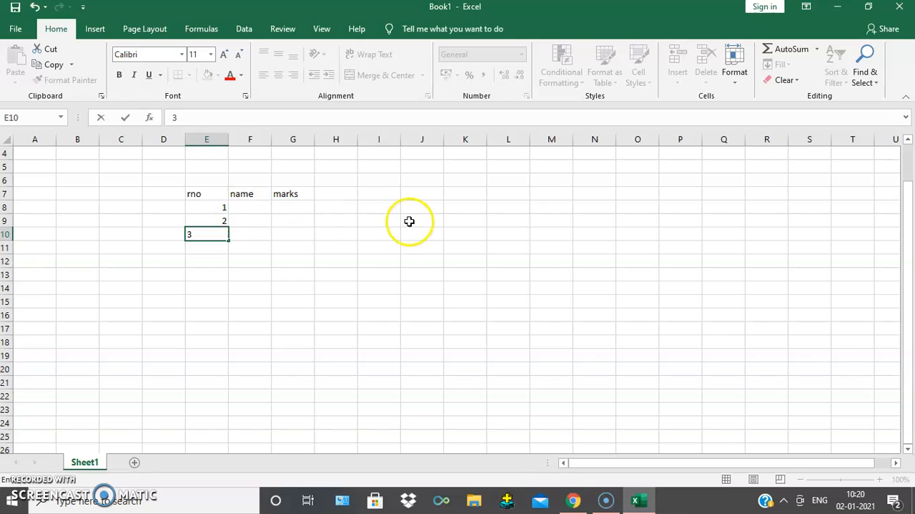
# - Enter a, b and c in cells F8 to F10 under the name heading
pyautogui.click(260, 208)
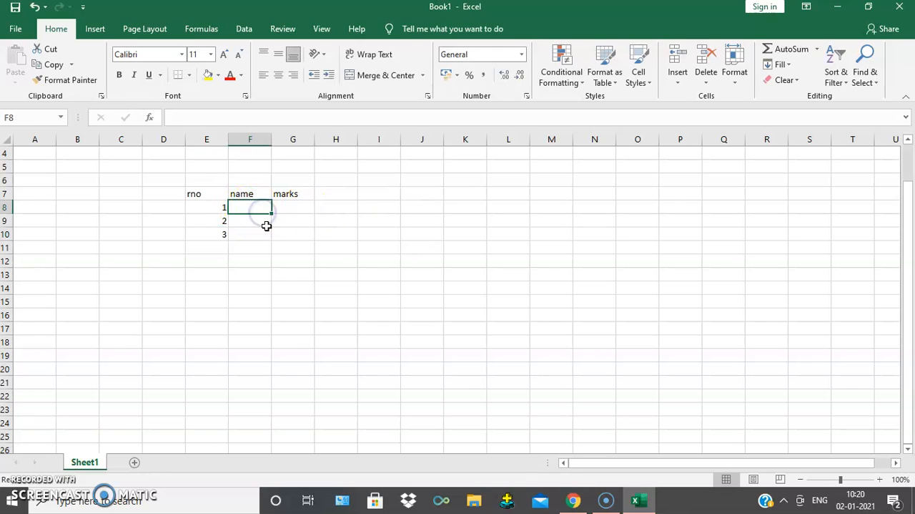
pyautogui.write('a')
pyautogui.press('Return')
pyautogui.write('b')
pyautogui.press('Return')
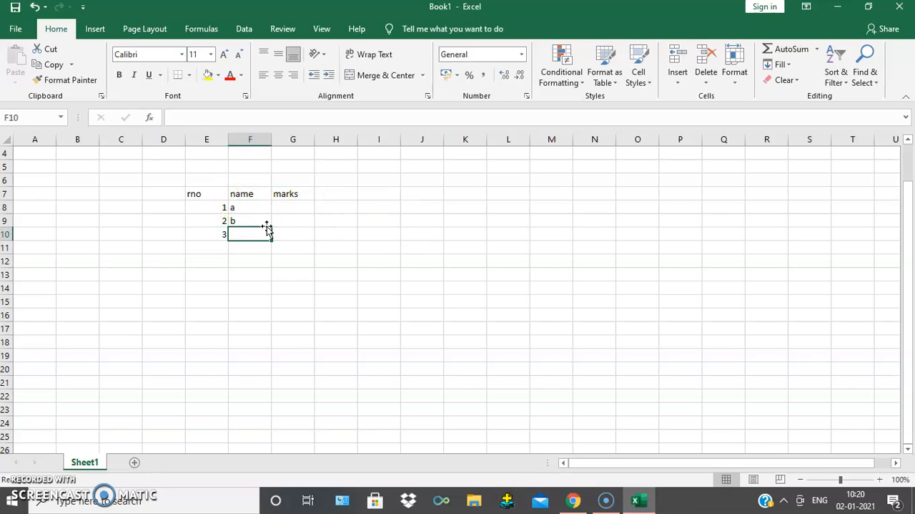
pyautogui.write('c')
# - Enter the marks 70, 80 and 90 in cells G8 to G10 under the marks heading
pyautogui.moveTo(296, 196); pyautogui.dragTo(297, 214)
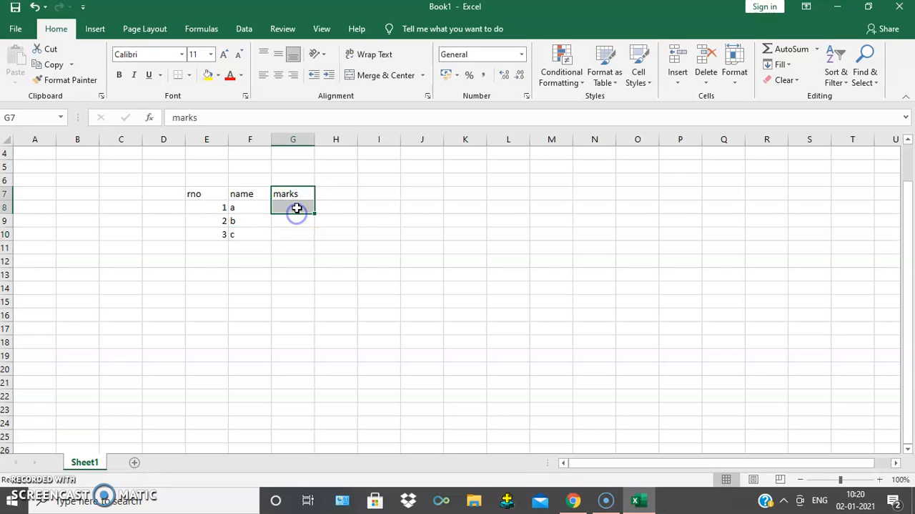
pyautogui.click(296, 208)
pyautogui.write('70')
pyautogui.press('Return')
pyautogui.write('80')
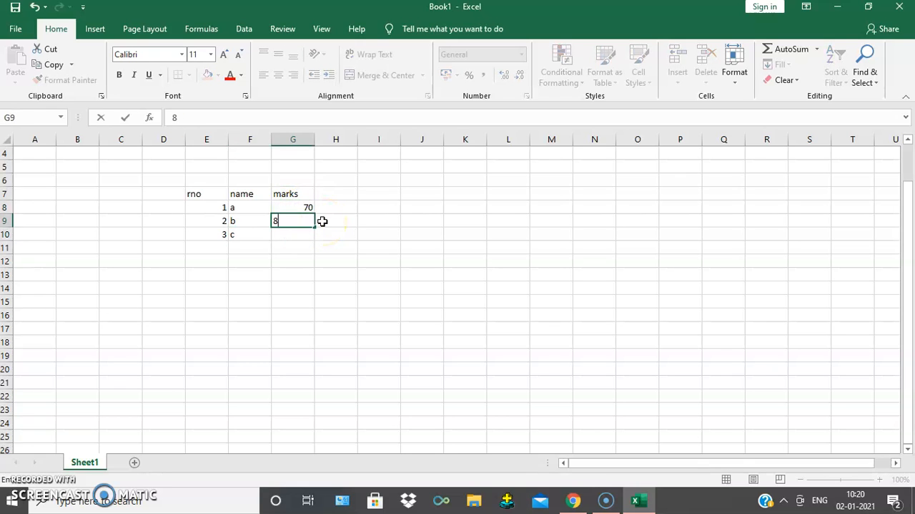
pyautogui.press('Return')
pyautogui.write('9')
pyautogui.click(422, 232)
# - Apply all borders to the table E7:G10 and centre its contents horizontally and vertically
pyautogui.moveTo(208, 190); pyautogui.dragTo(289, 231)
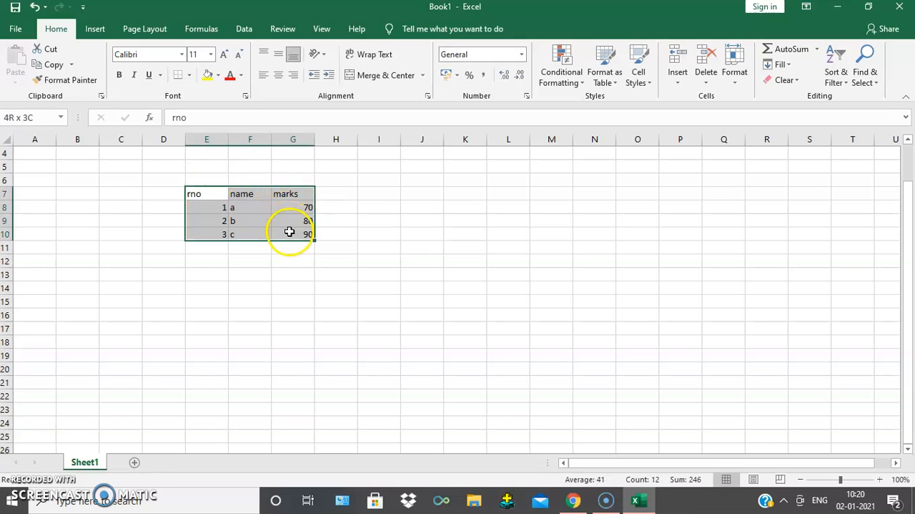
pyautogui.click(189, 74)
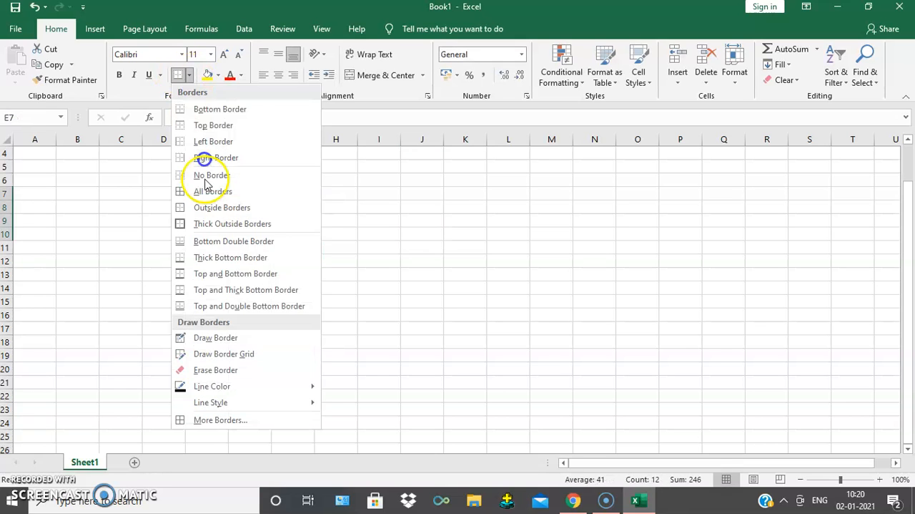
pyautogui.click(222, 191)
pyautogui.click(278, 75)
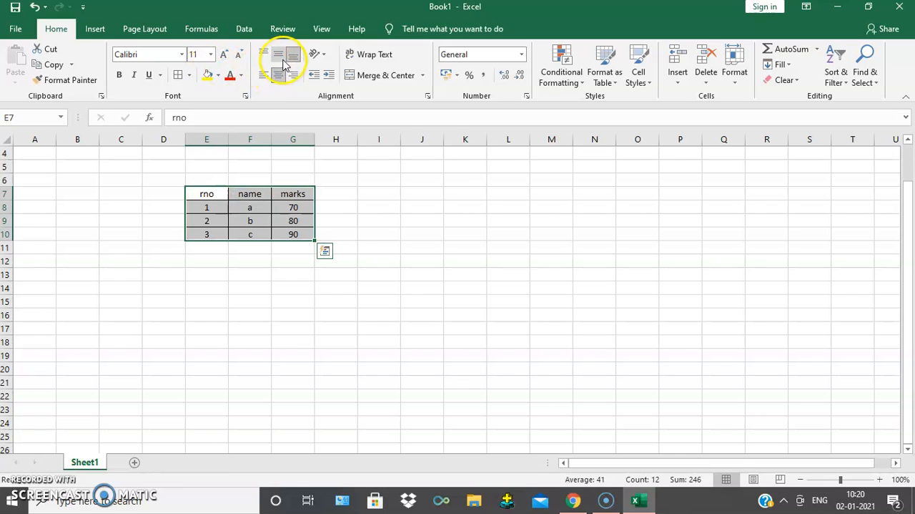
pyautogui.click(278, 59)
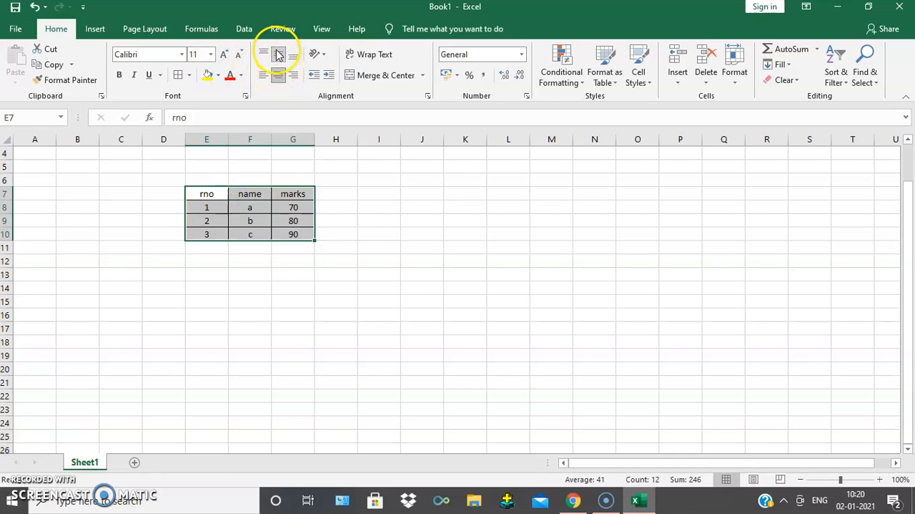
# - Increase the font size of the table text to 16 and make it bold
pyautogui.click(227, 56)
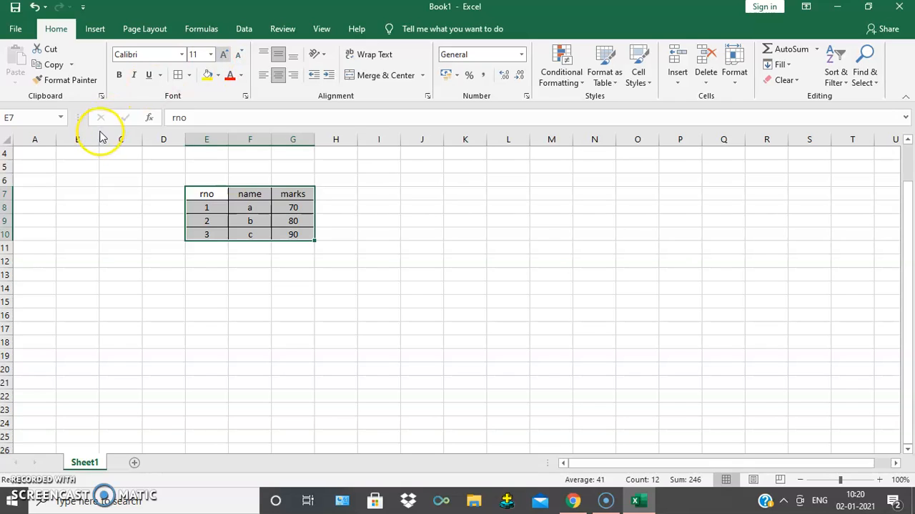
pyautogui.click(118, 75)
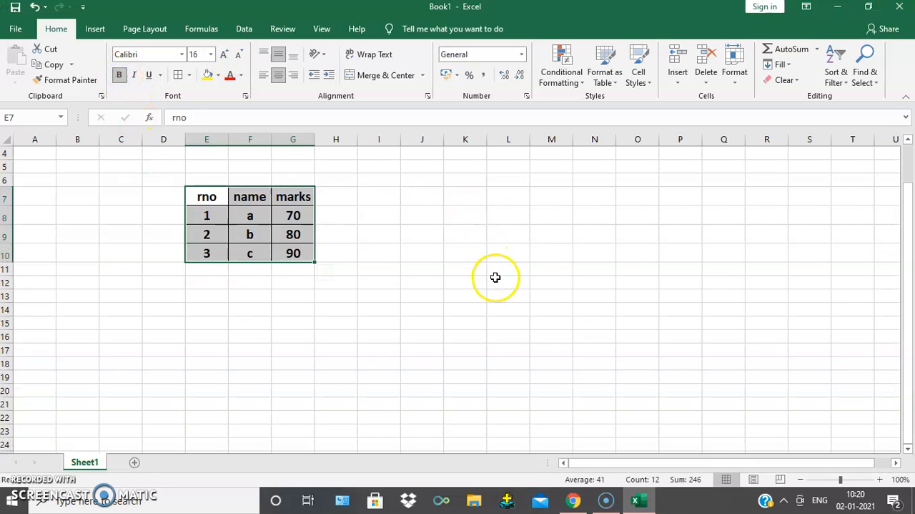
pyautogui.click(307, 209)
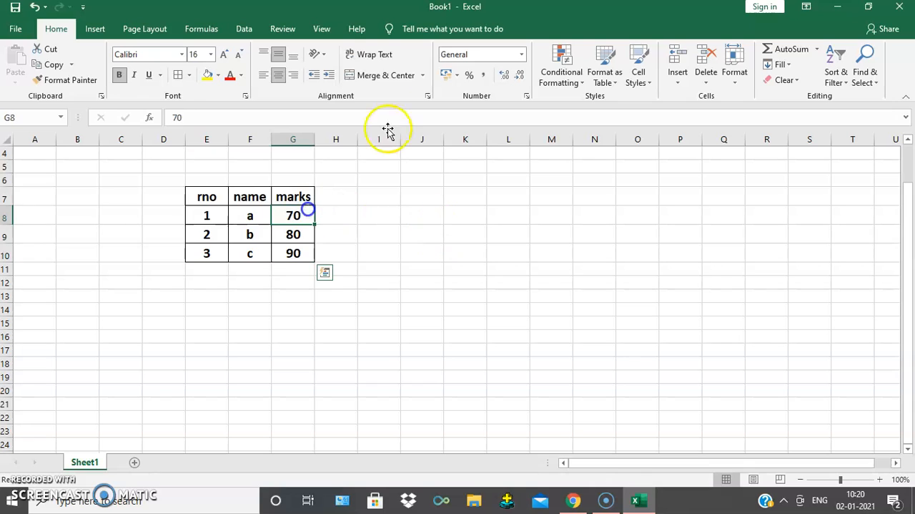
# - Set the row height of the table rows 7 to 10 to 30
pyautogui.moveTo(217, 205); pyautogui.dragTo(299, 256)
pyautogui.click(736, 84)
pyautogui.click(759, 112)
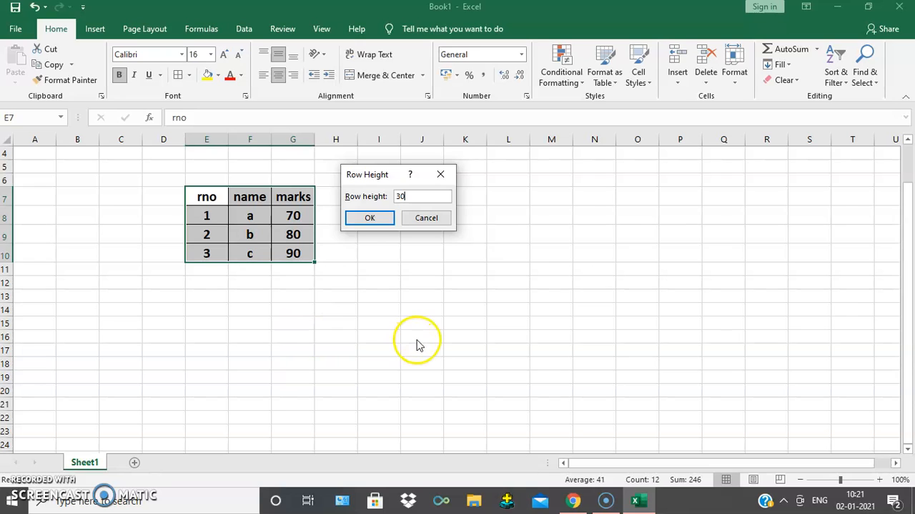
pyautogui.click(371, 217)
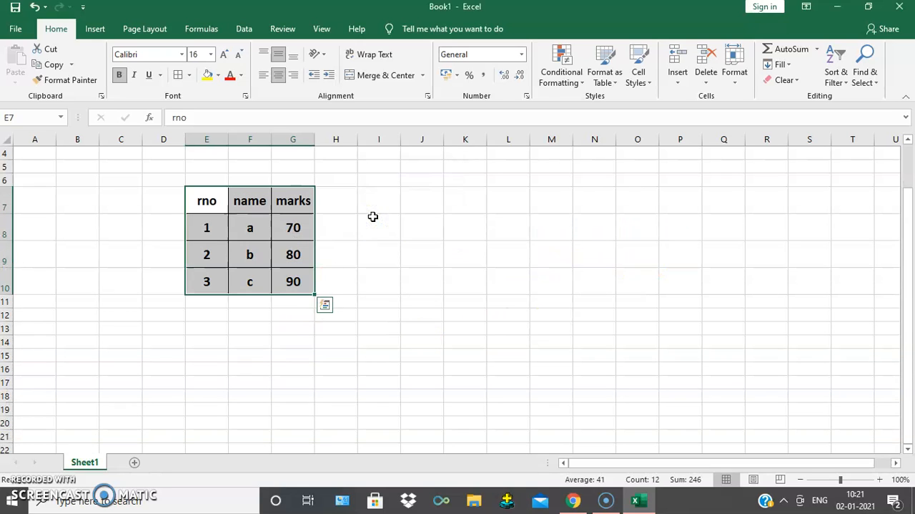
pyautogui.click(441, 229)
pyautogui.click(565, 234)
pyautogui.click(511, 279)
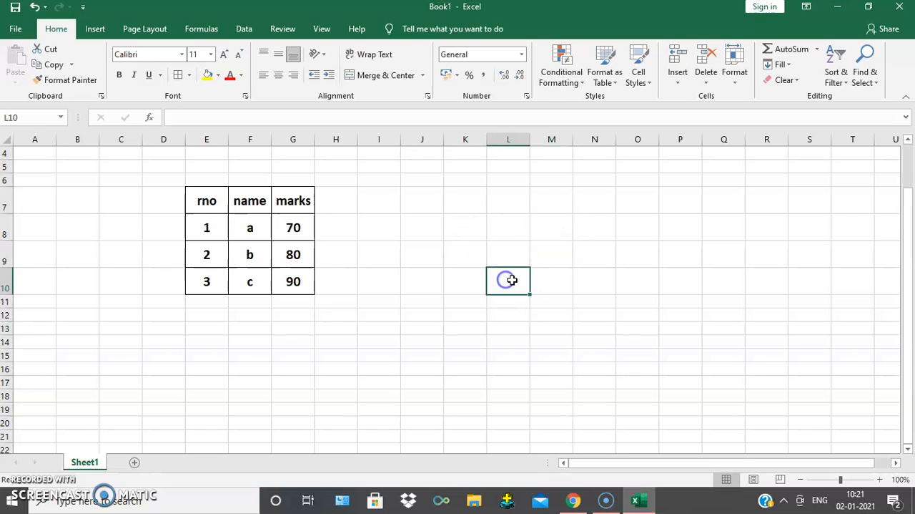
pyautogui.write('jlkjk')
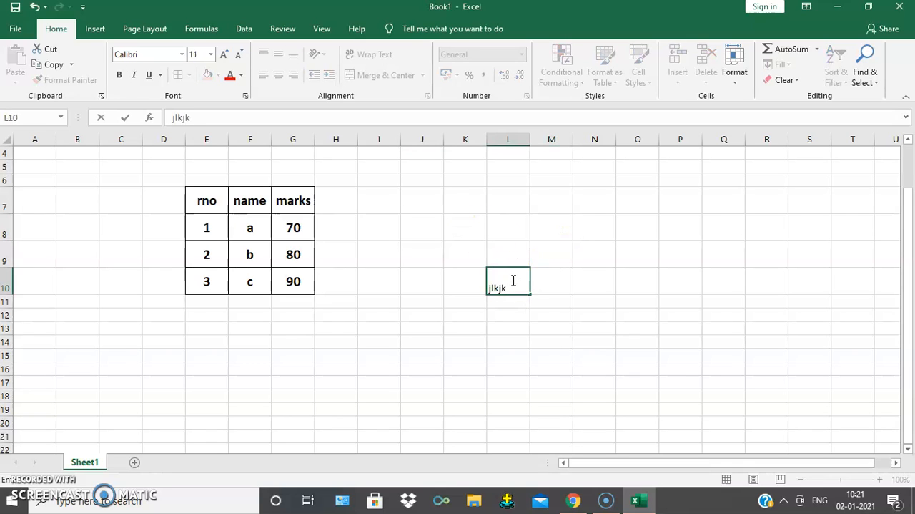
pyautogui.click(370, 221)
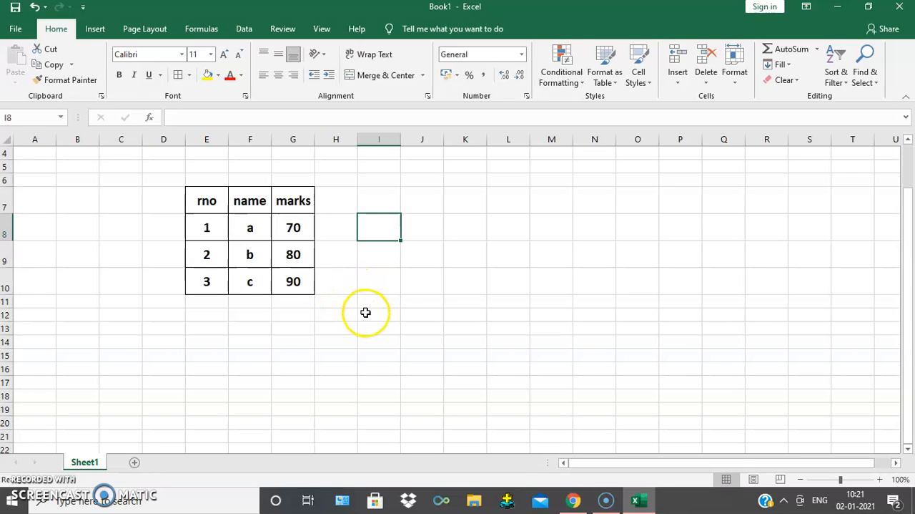
# - Open the Find and Replace dialog and move it clear of the marks table
pyautogui.hotkey('ctrl', 'f')
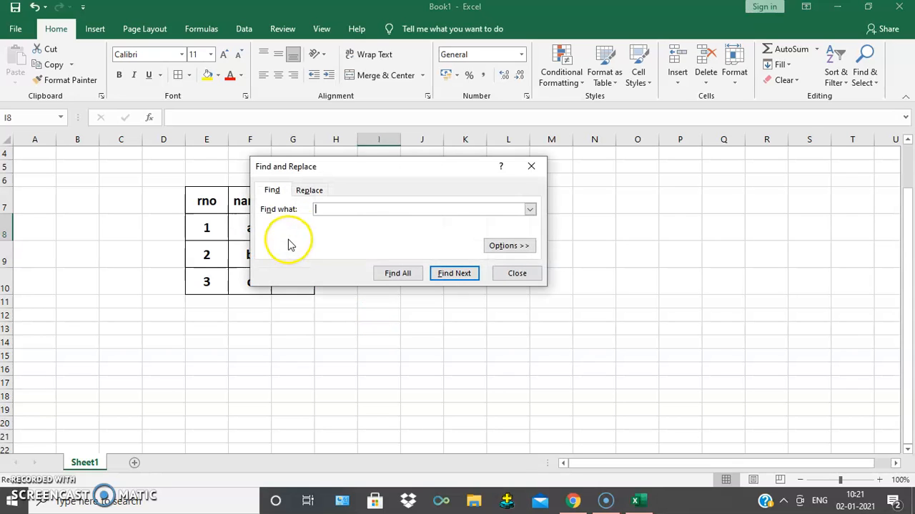
pyautogui.moveTo(397, 176); pyautogui.dragTo(618, 216)
pyautogui.moveTo(580, 213); pyautogui.dragTo(598, 176)
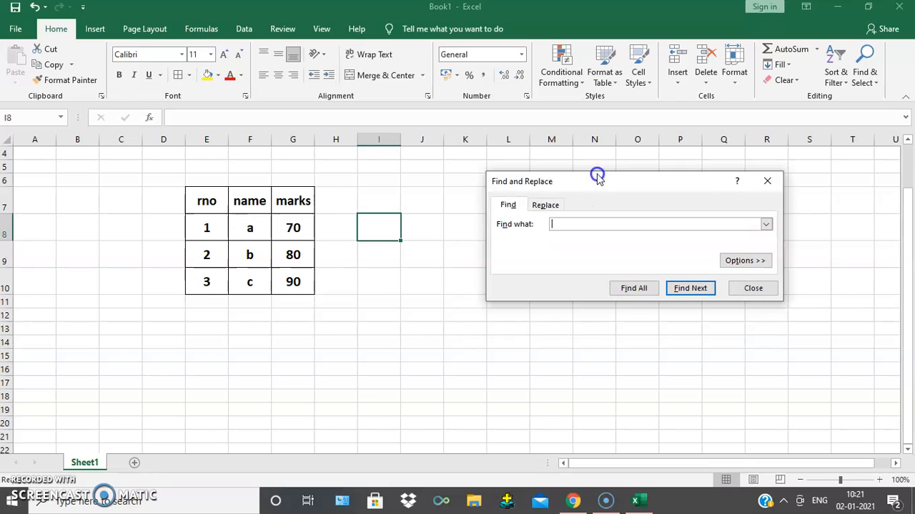
# - Enter "marks > 70" in cell G13, "jfgkjhf" in G16 and "jhfklsjf" in G18
pyautogui.click(278, 329)
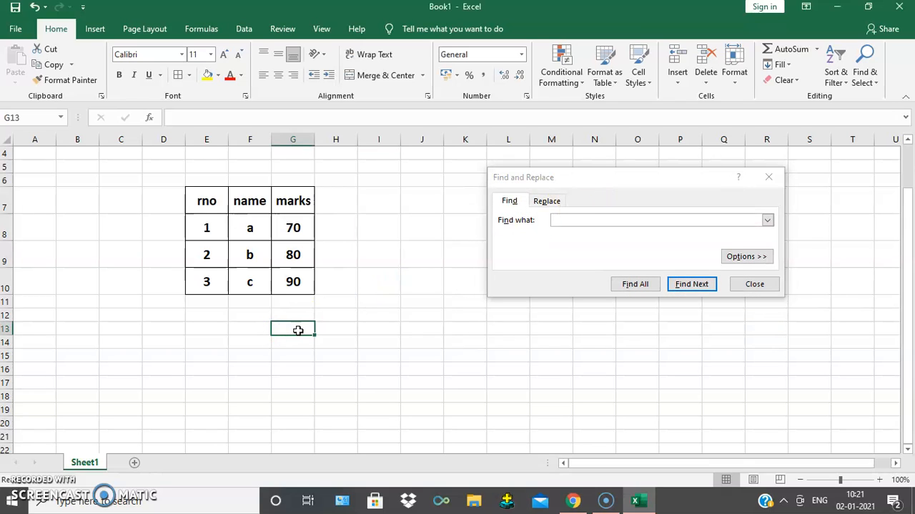
pyautogui.write('ma')
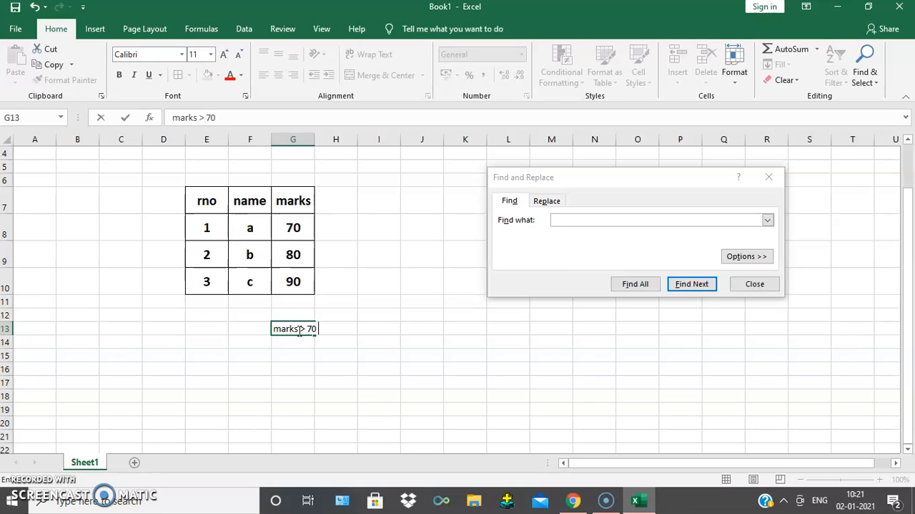
pyautogui.click(297, 365)
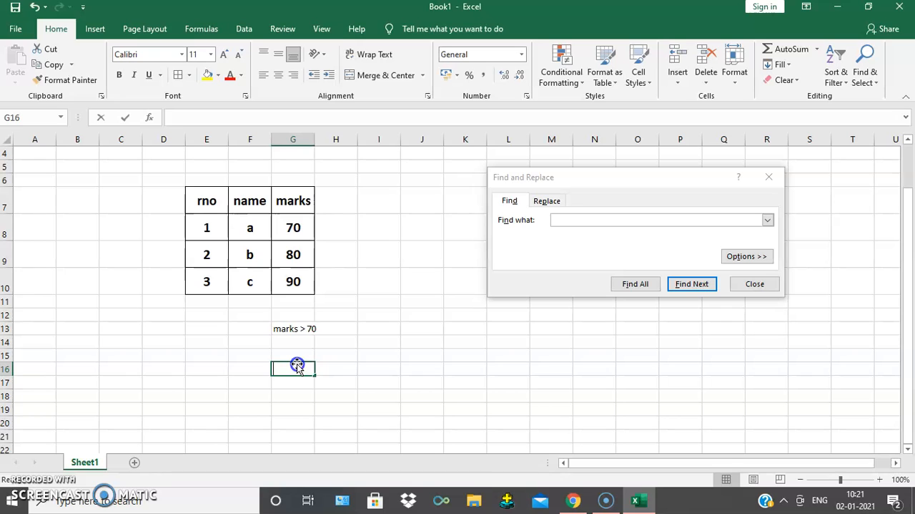
pyautogui.write('jfgkjhf')
pyautogui.press('Return')
pyautogui.press('Return')
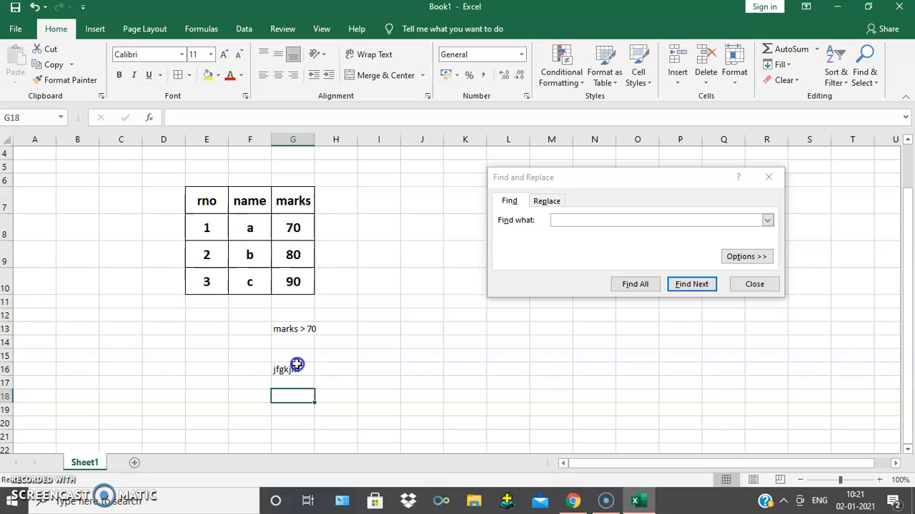
pyautogui.write('jhfklsjf')
pyautogui.moveTo(465, 406); pyautogui.dragTo(463, 397)
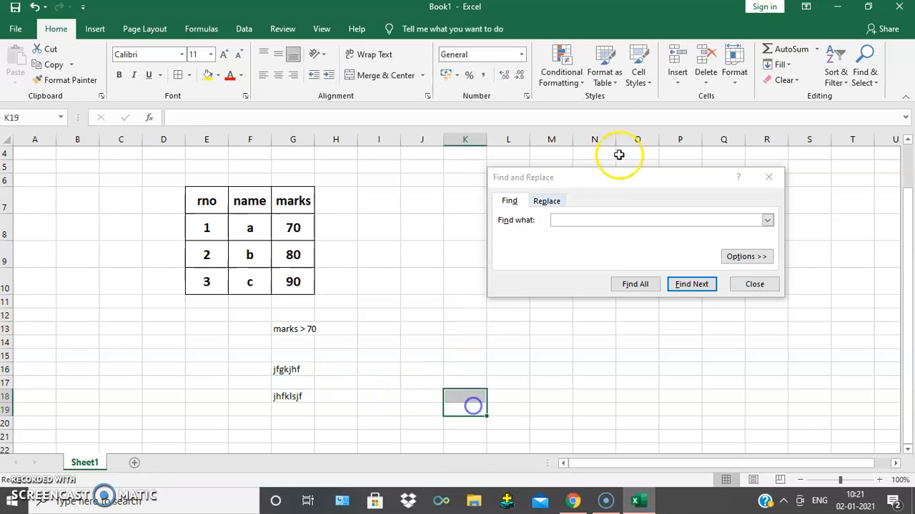
# - Reposition the Find and Replace dialog, select cell C15 and close the dialog without searching
pyautogui.click(628, 177)
pyautogui.moveTo(628, 176); pyautogui.dragTo(535, 182)
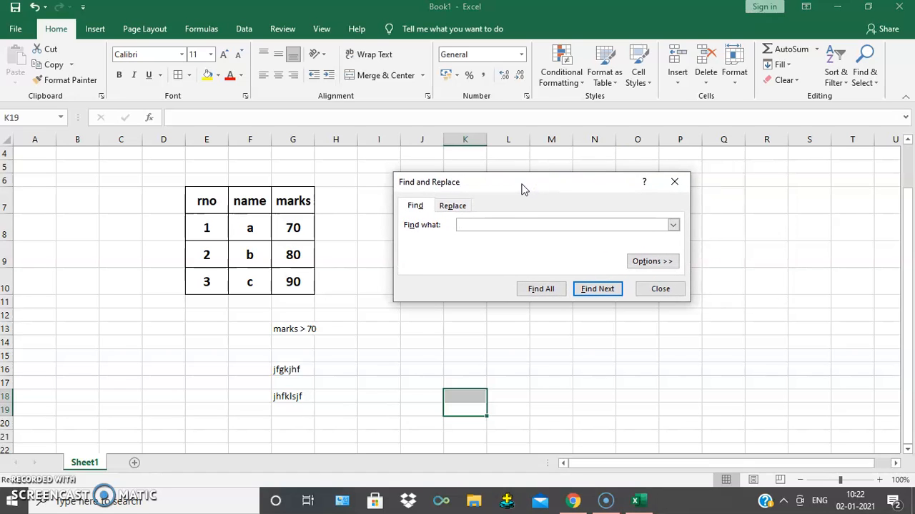
pyautogui.click(532, 186)
pyautogui.moveTo(537, 183); pyautogui.dragTo(611, 171)
pyautogui.click(192, 309)
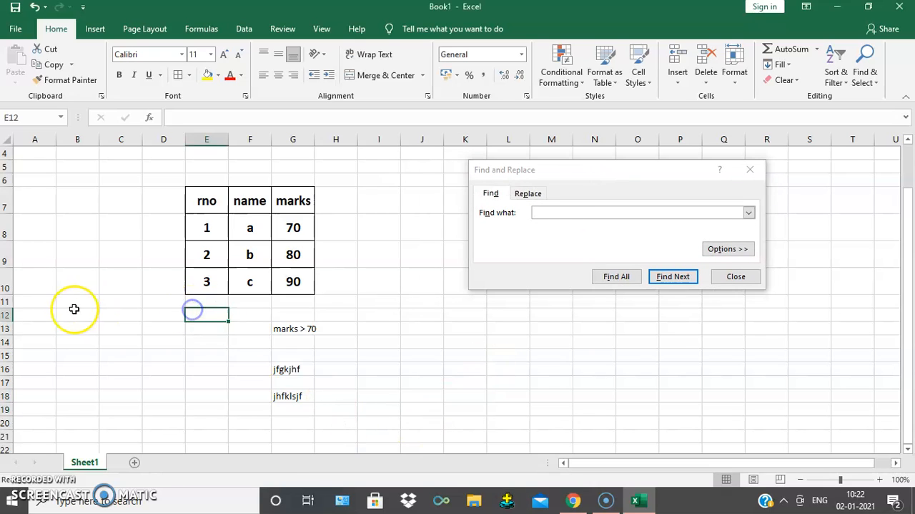
pyautogui.click(98, 312)
pyautogui.click(131, 360)
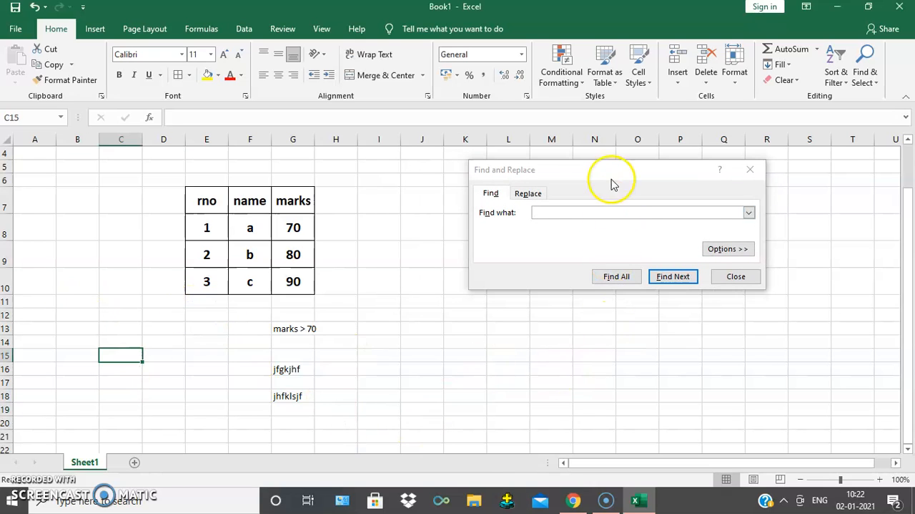
pyautogui.moveTo(610, 174); pyautogui.dragTo(521, 188)
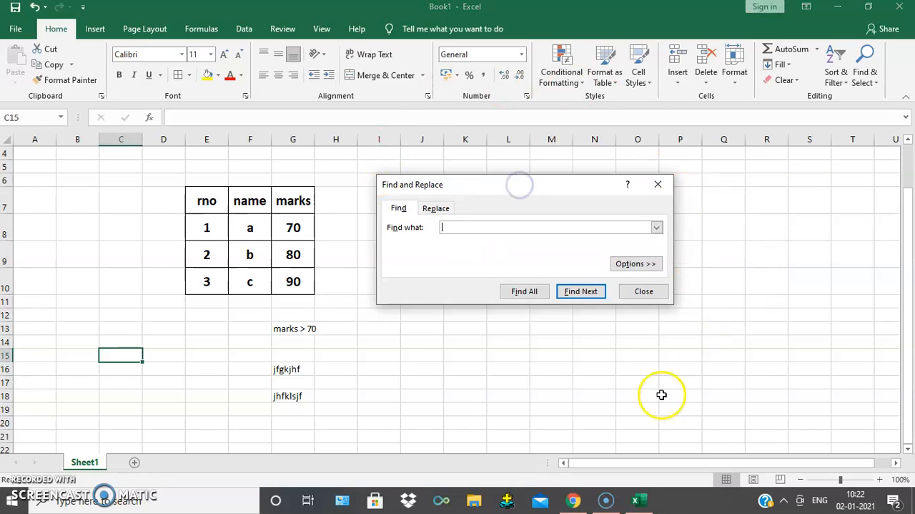
pyautogui.click(656, 295)
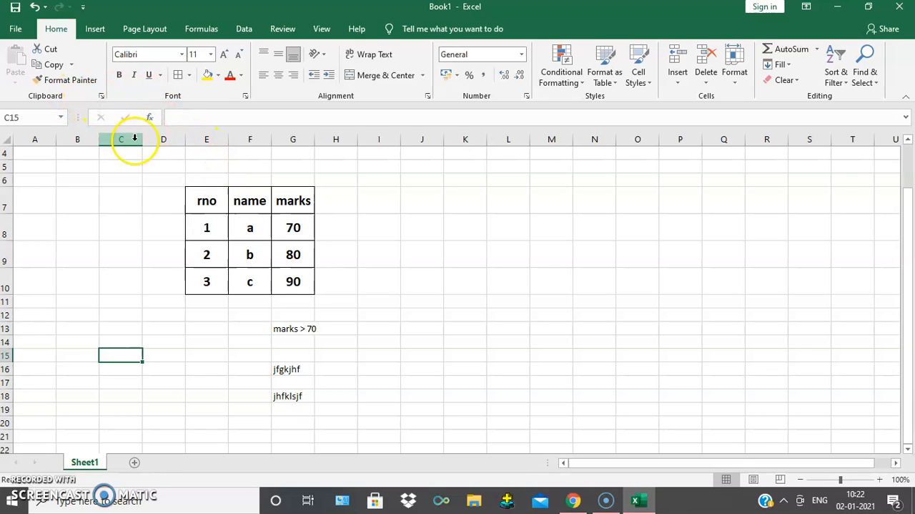
# - Examine the alignment and number settings in Format Cells for cell C15, closing the dialog without changes
pyautogui.click(97, 30)
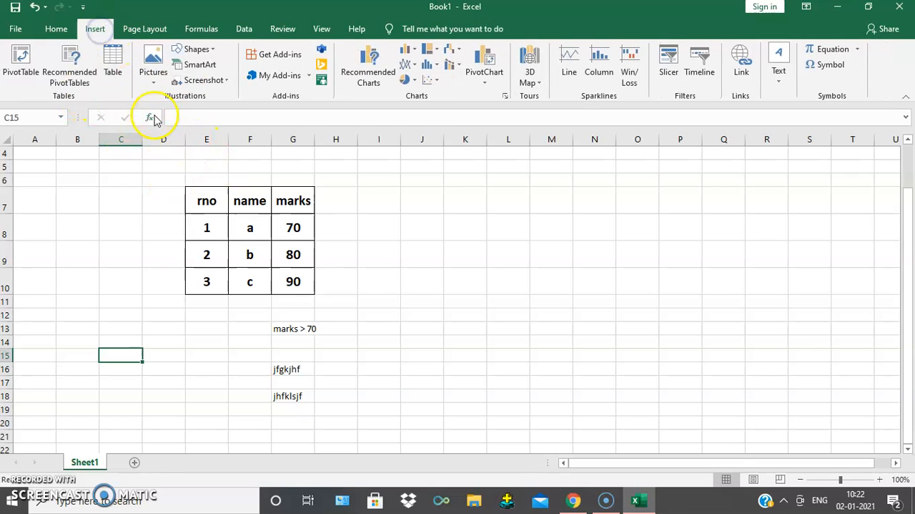
pyautogui.click(54, 32)
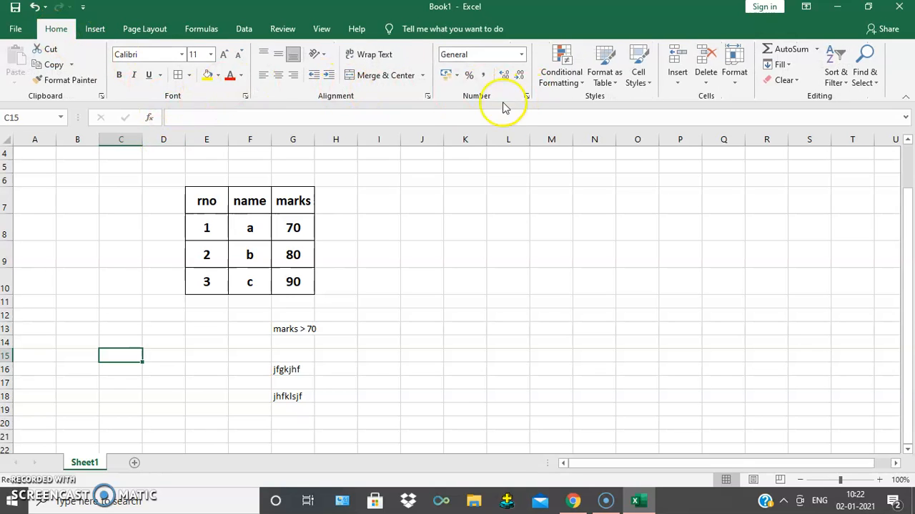
pyautogui.click(429, 98)
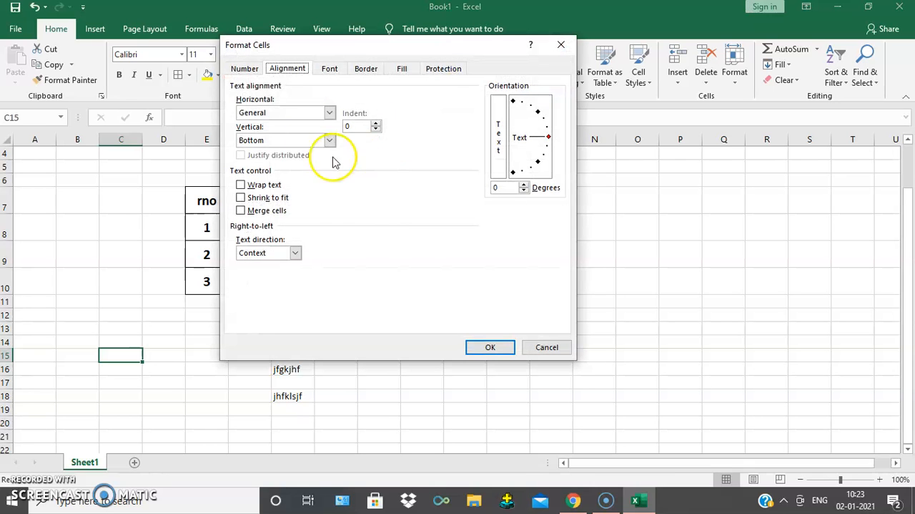
pyautogui.moveTo(390, 45); pyautogui.dragTo(591, 107)
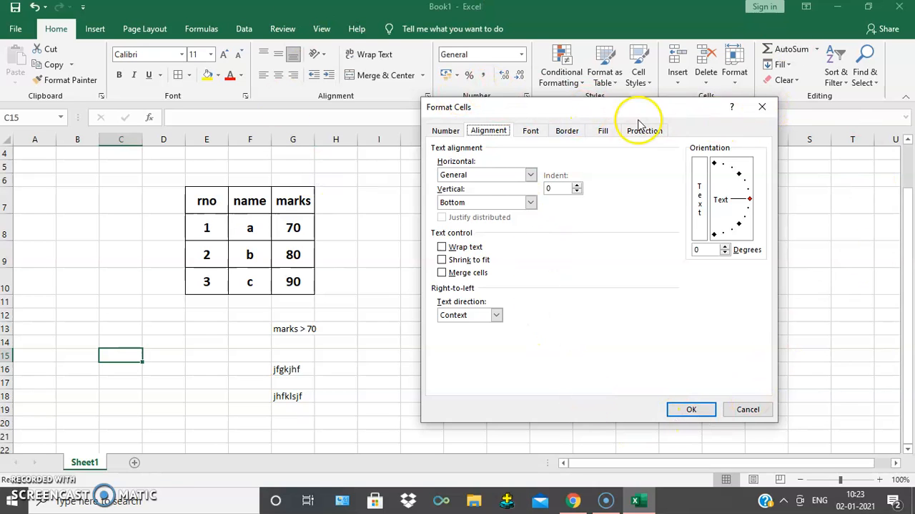
pyautogui.moveTo(630, 111); pyautogui.dragTo(650, 191)
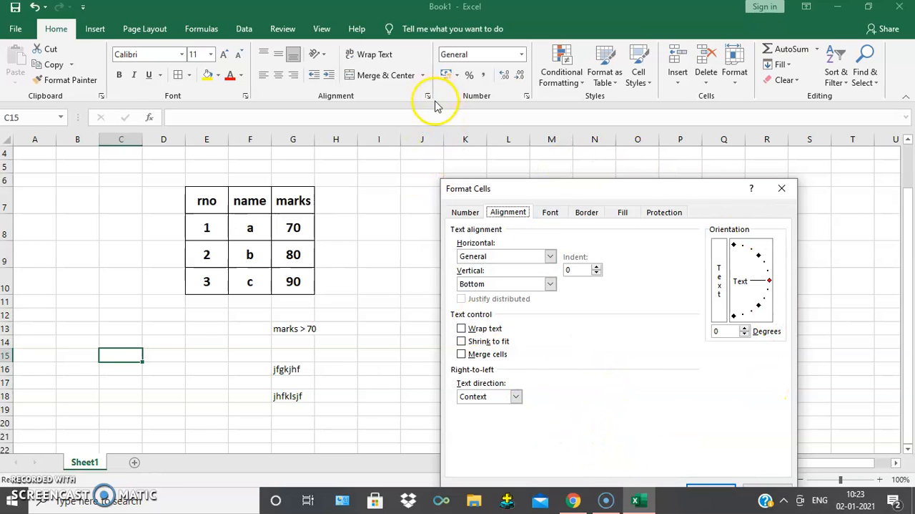
pyautogui.click(781, 190)
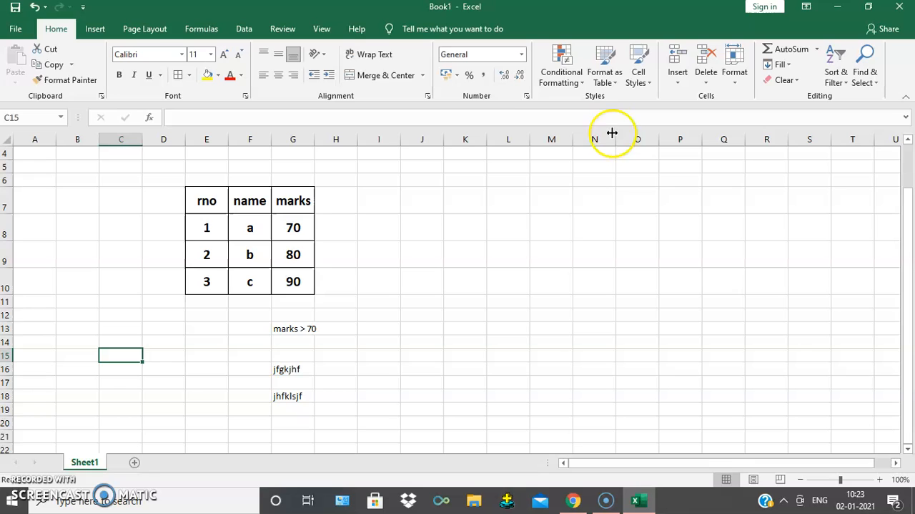
pyautogui.click(527, 96)
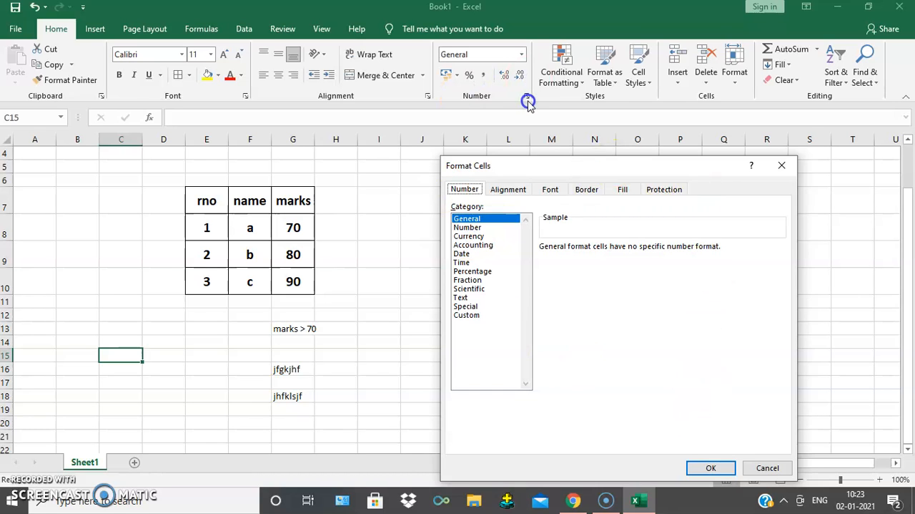
pyautogui.click(781, 165)
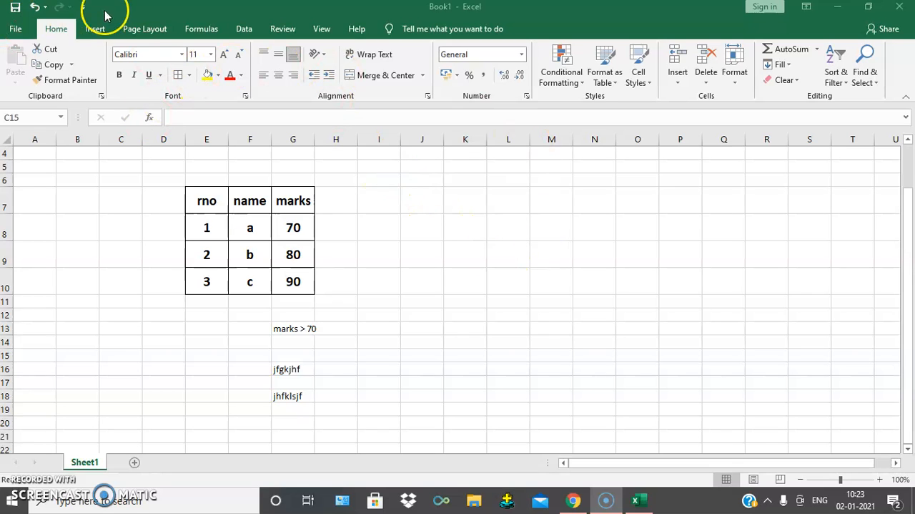
# - Insert the picture "flight" from this device's Pictures folder at cell C15
pyautogui.click(94, 33)
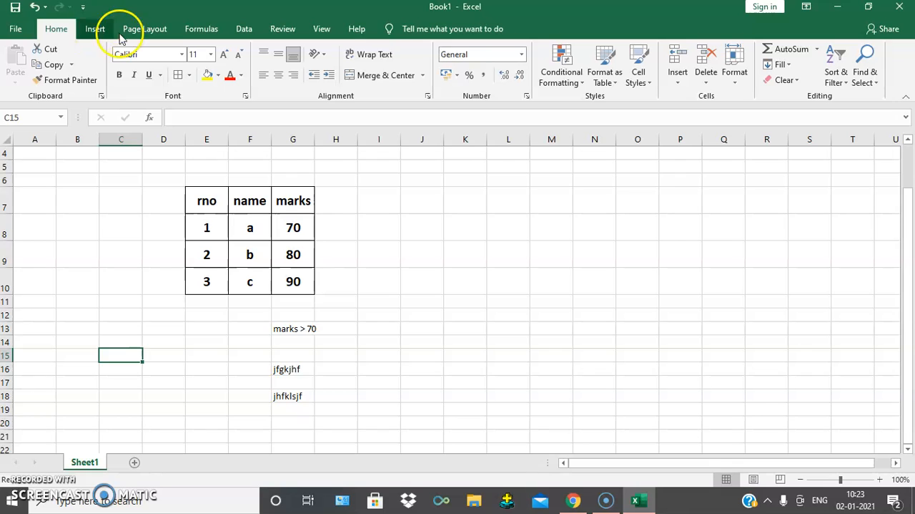
pyautogui.click(96, 29)
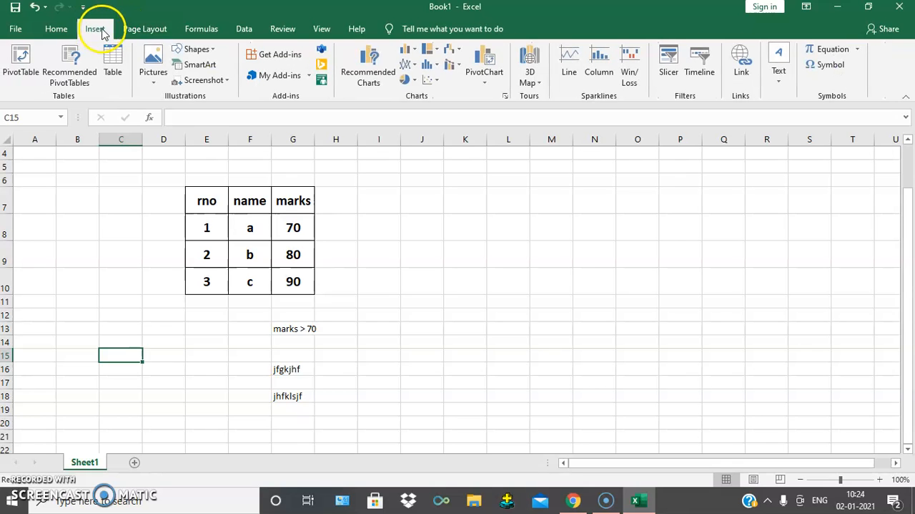
pyautogui.click(153, 63)
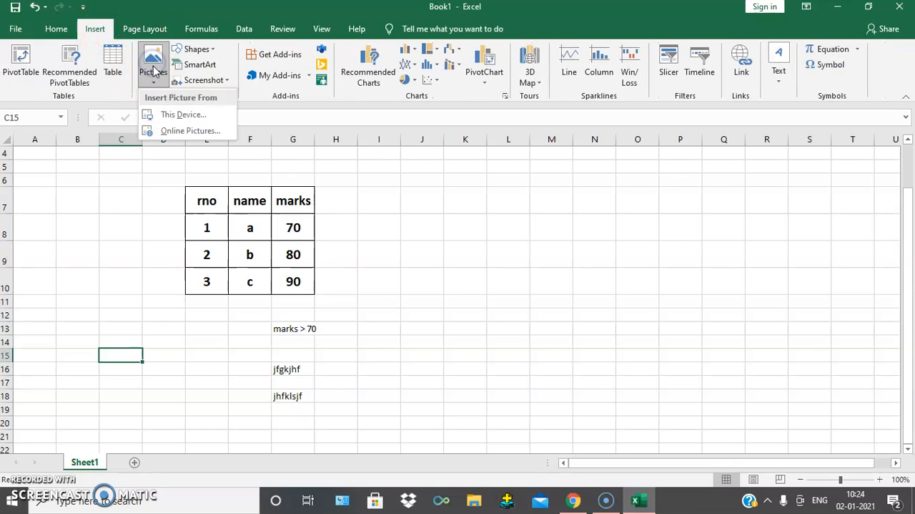
pyautogui.click(194, 115)
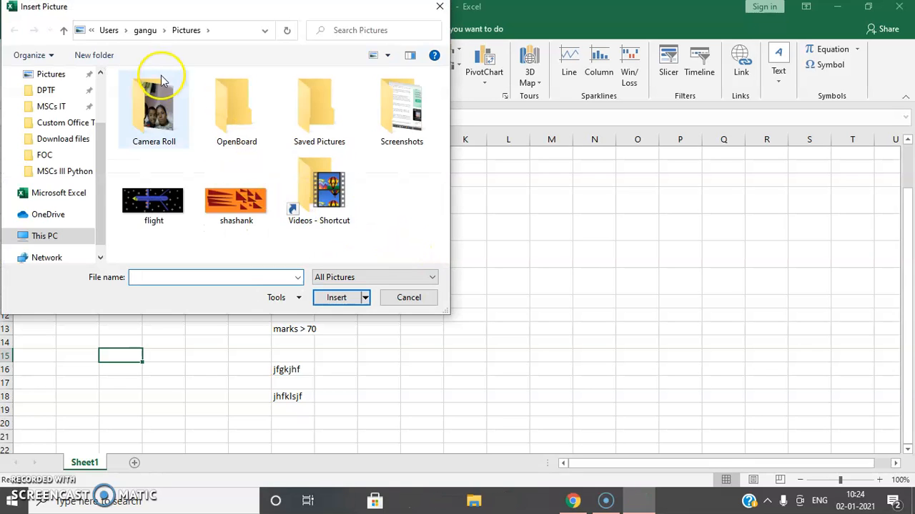
pyautogui.doubleClick(157, 201)
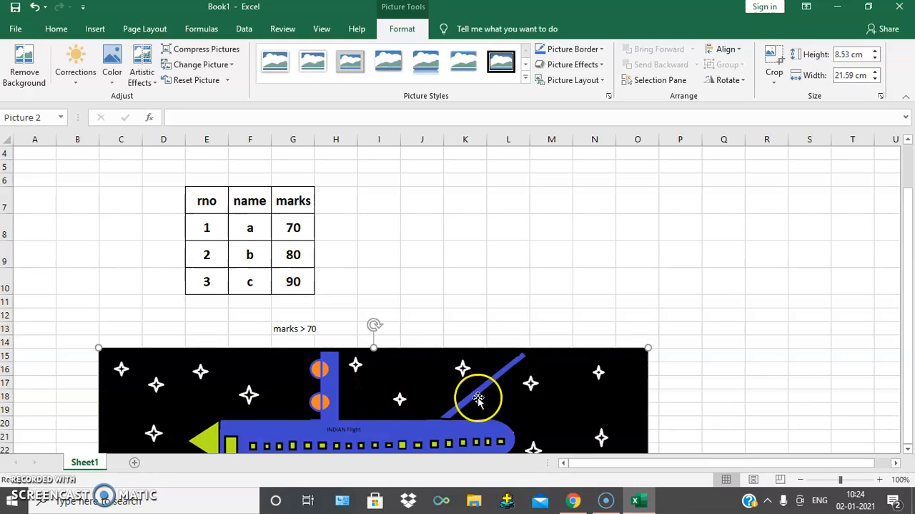
# - Resize the flight picture to about 5.72 cm high and 6.8 cm wide and place it below the table over columns B to F
pyautogui.moveTo(96, 349); pyautogui.dragTo(276, 419)
pyautogui.moveTo(359, 435); pyautogui.dragTo(193, 252)
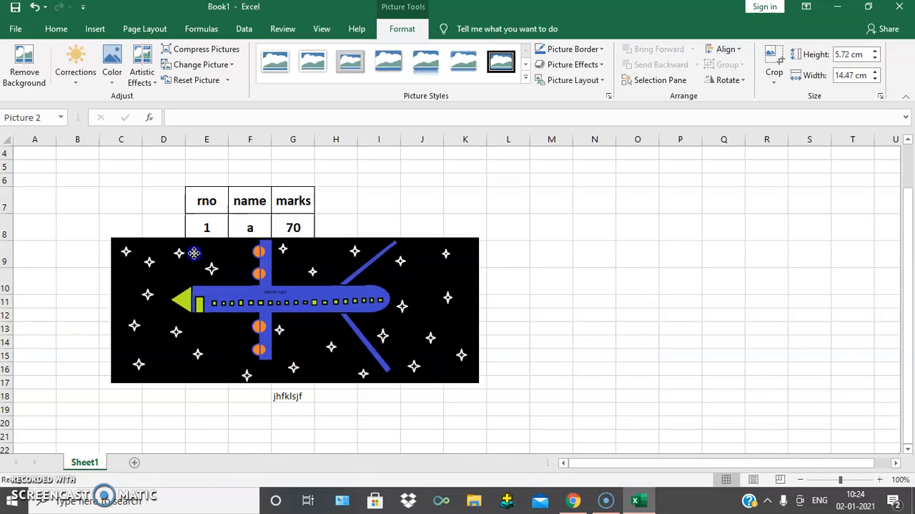
pyautogui.moveTo(478, 310); pyautogui.dragTo(284, 317)
pyautogui.moveTo(223, 308); pyautogui.dragTo(175, 361)
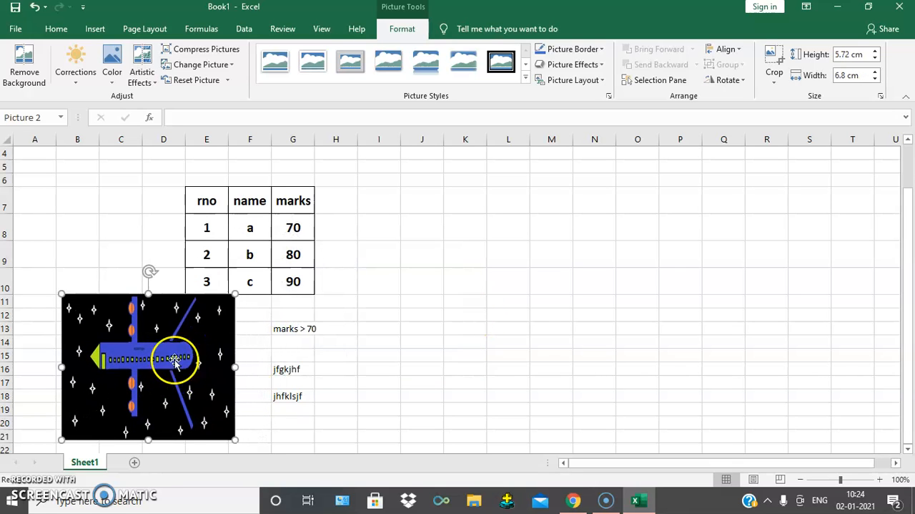
pyautogui.click(444, 381)
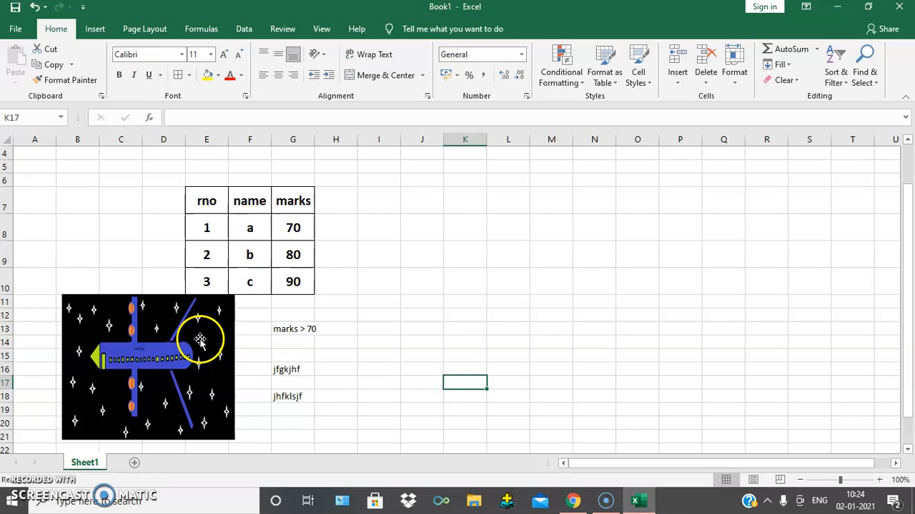
# - Examine the effect categories in the flight picture's Format Picture options and close them
pyautogui.click(200, 340)
pyautogui.rightClick(201, 341)
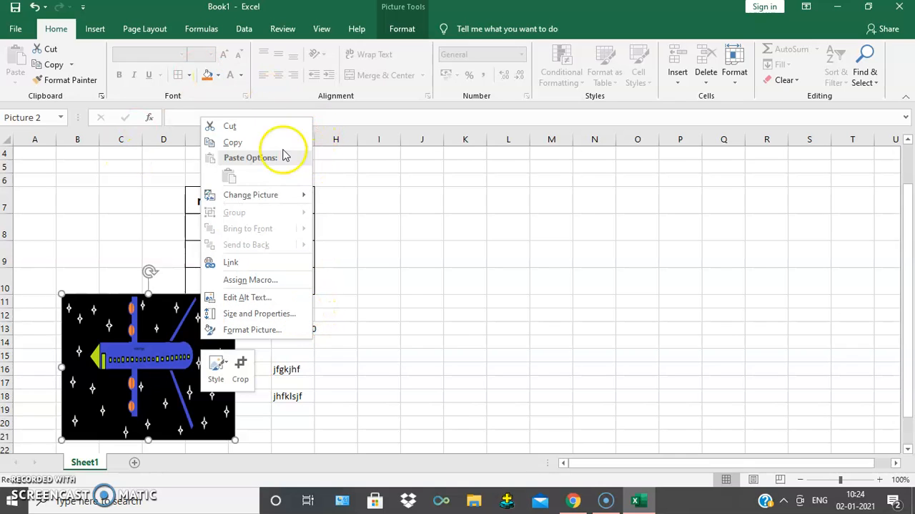
pyautogui.click(264, 330)
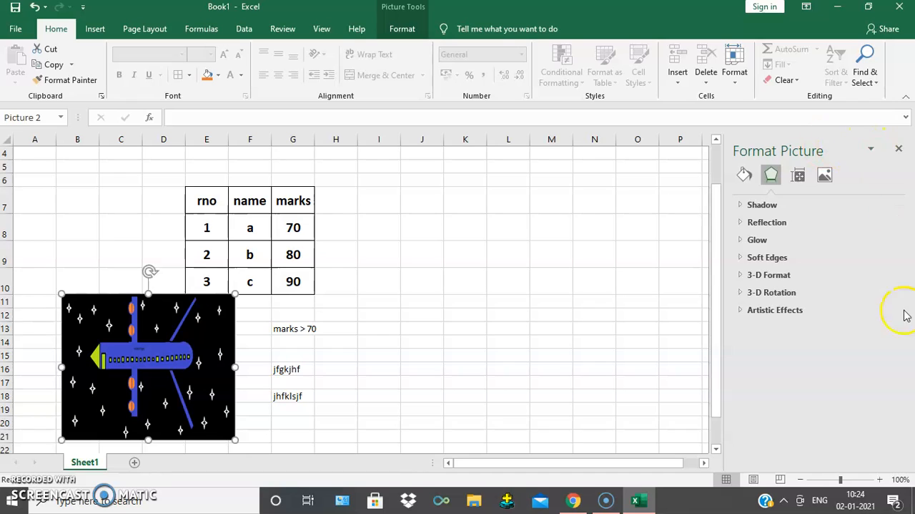
pyautogui.click(901, 148)
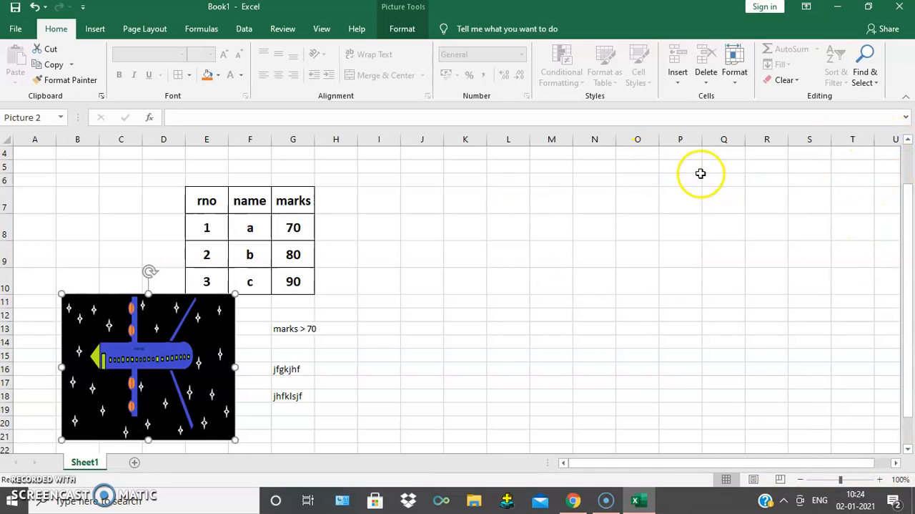
# - Reopen the flight picture's Format Picture options and expand the Shadow settings
pyautogui.rightClick(178, 340)
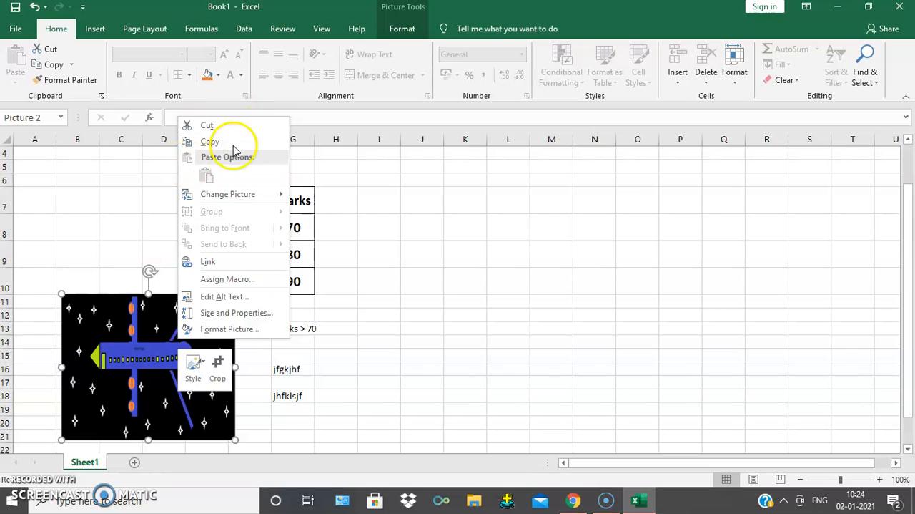
pyautogui.click(246, 330)
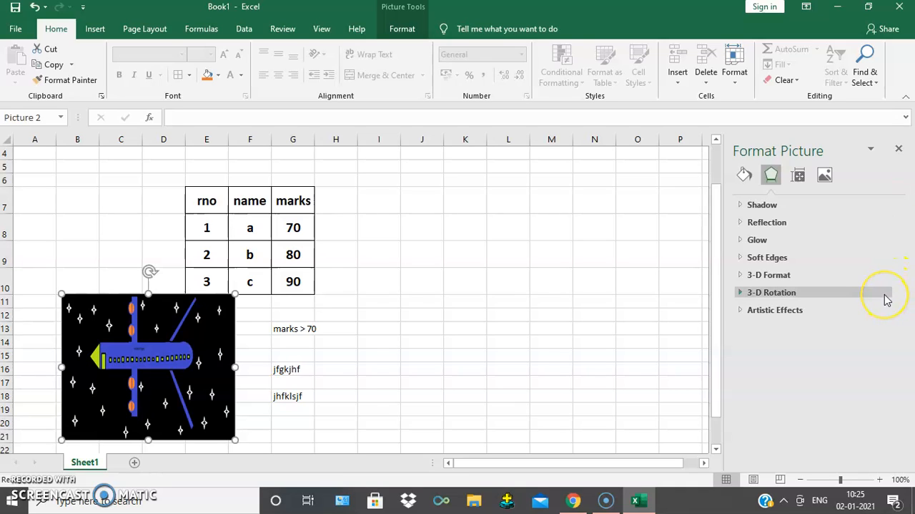
pyautogui.click(663, 225)
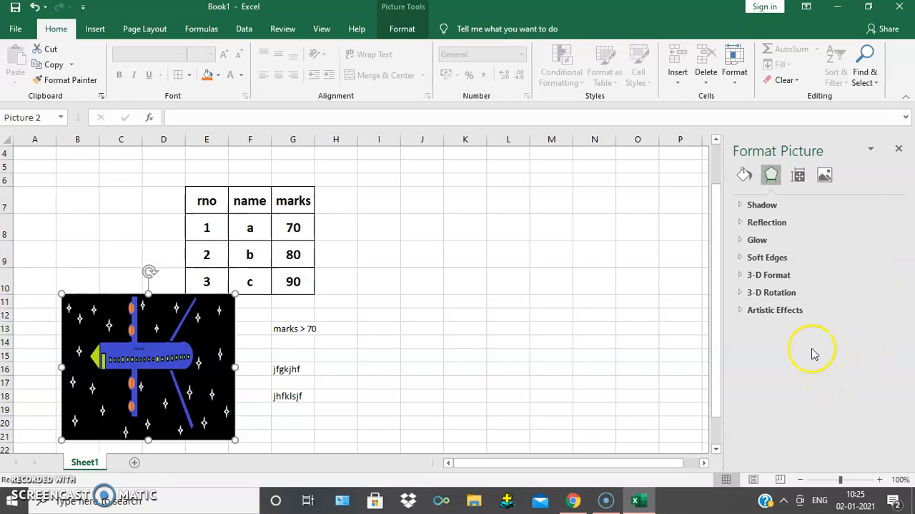
pyautogui.click(763, 204)
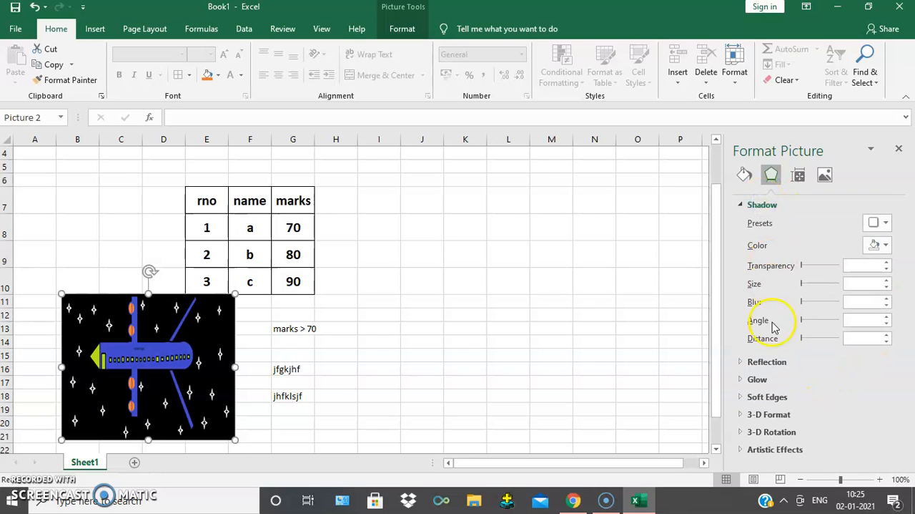
# - Add a reflection to the flight picture with 32 pt blur and 95 pt distance
pyautogui.click(764, 362)
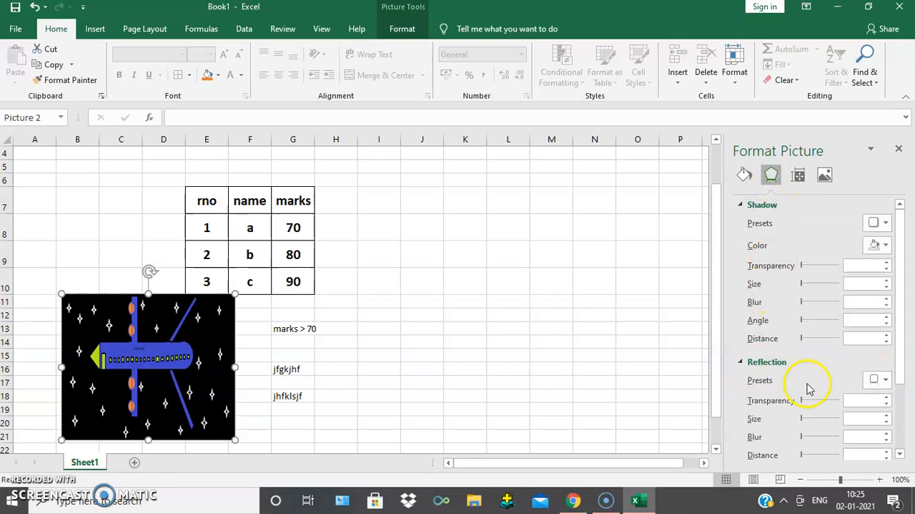
pyautogui.click(816, 439)
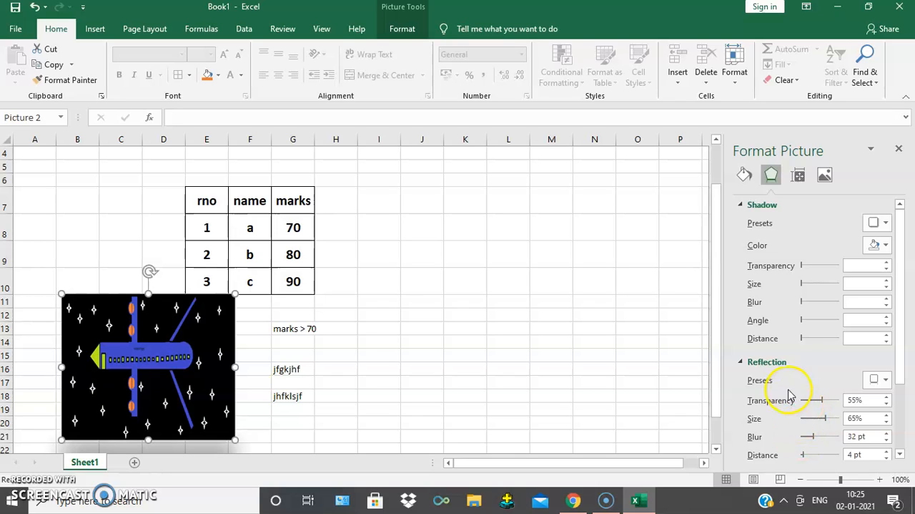
pyautogui.scroll(-3, 789, 395)
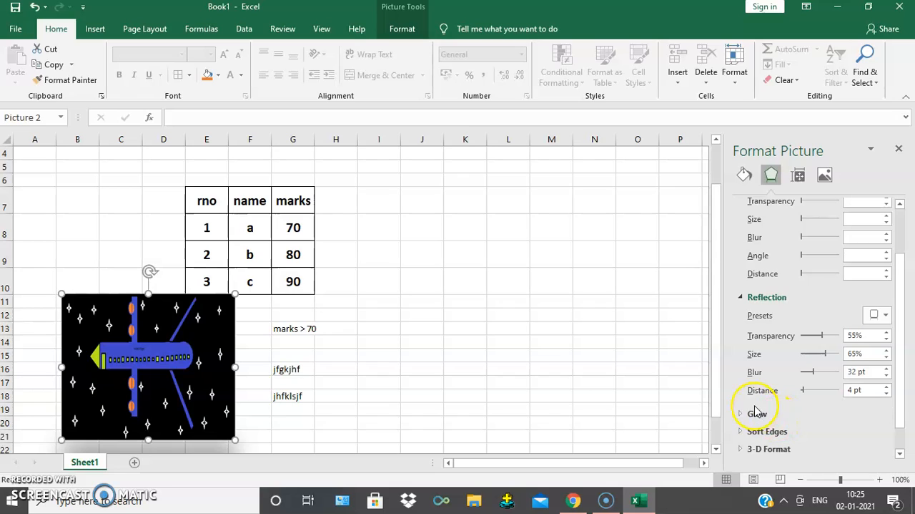
pyautogui.scroll(-2, 805, 404)
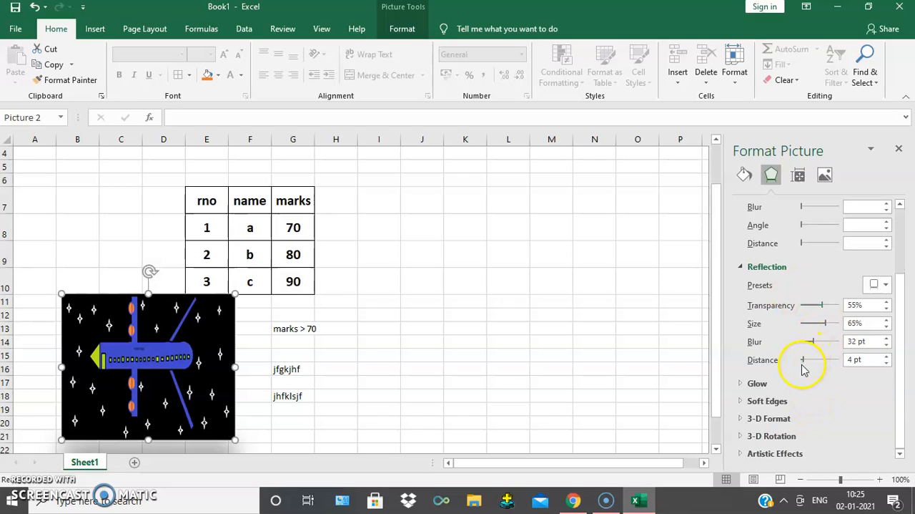
pyautogui.moveTo(804, 362); pyautogui.dragTo(818, 365)
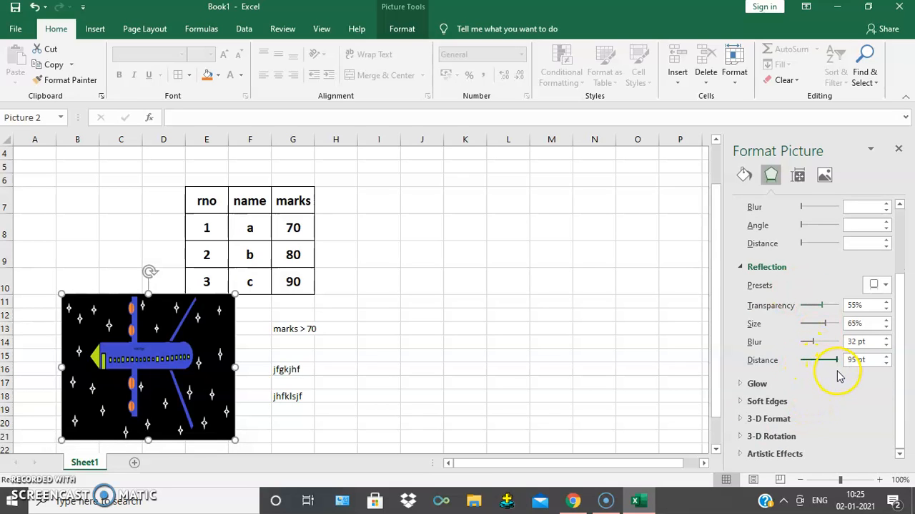
# - Add a blue glow of 103 pt size and 60% transparency to the flight picture and set its reflection blur to 66 pt
pyautogui.click(783, 385)
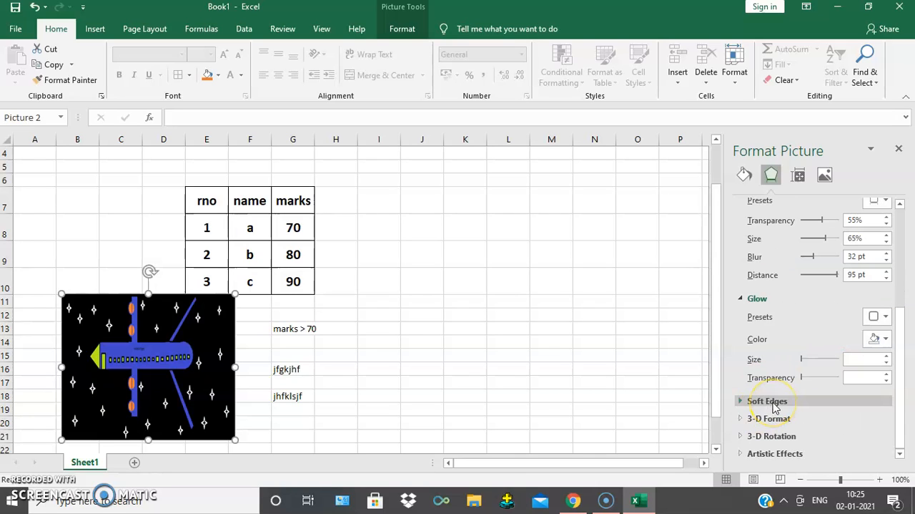
pyautogui.click(802, 378)
pyautogui.moveTo(802, 364); pyautogui.dragTo(816, 363)
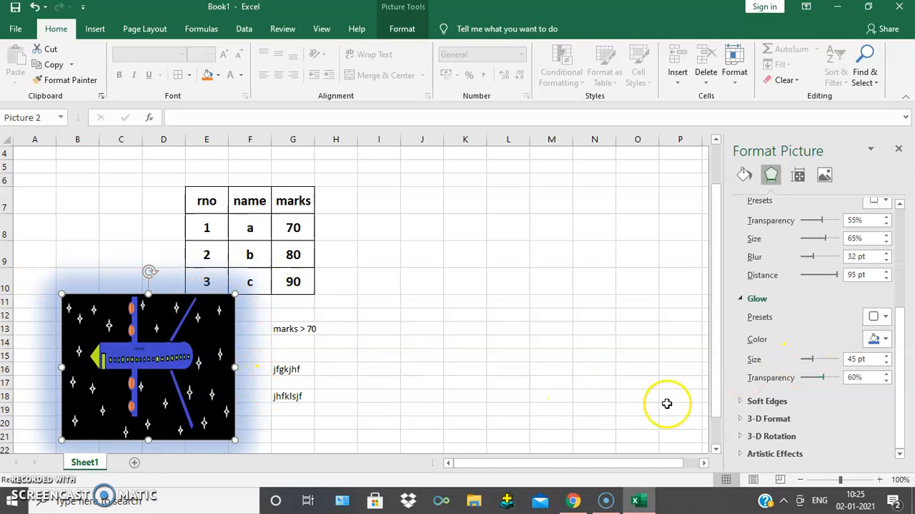
pyautogui.moveTo(825, 363)
pyautogui.mouseDown()
pyautogui.moveTo(838, 361)
pyautogui.moveTo(803, 360)
pyautogui.moveTo(830, 365)
pyautogui.mouseUp()
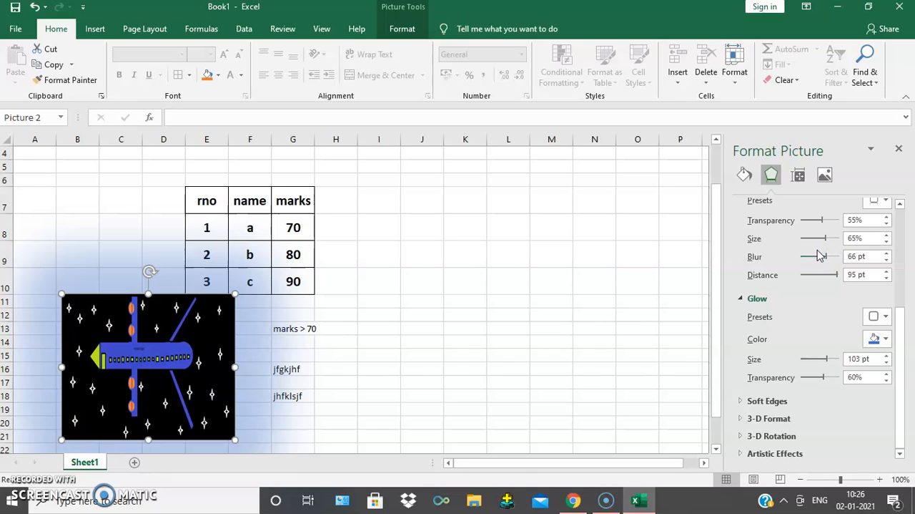
pyautogui.click(900, 151)
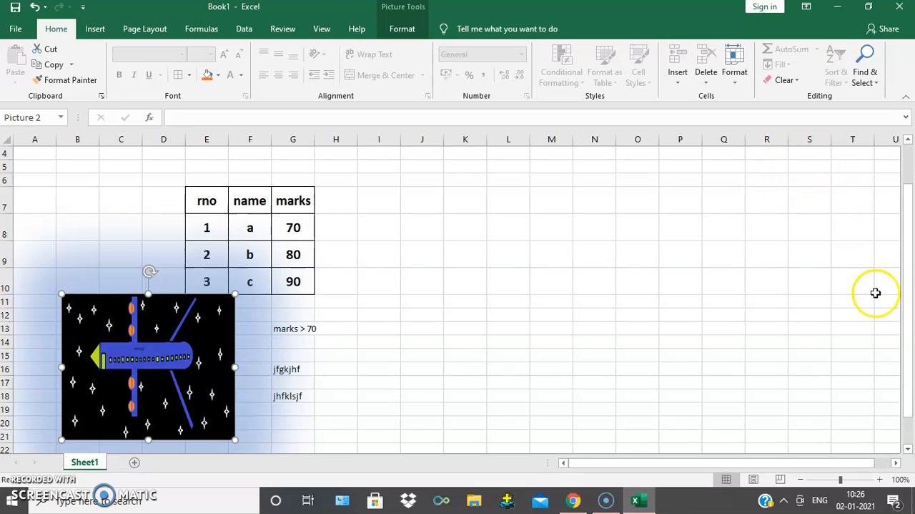
pyautogui.click(25, 485)
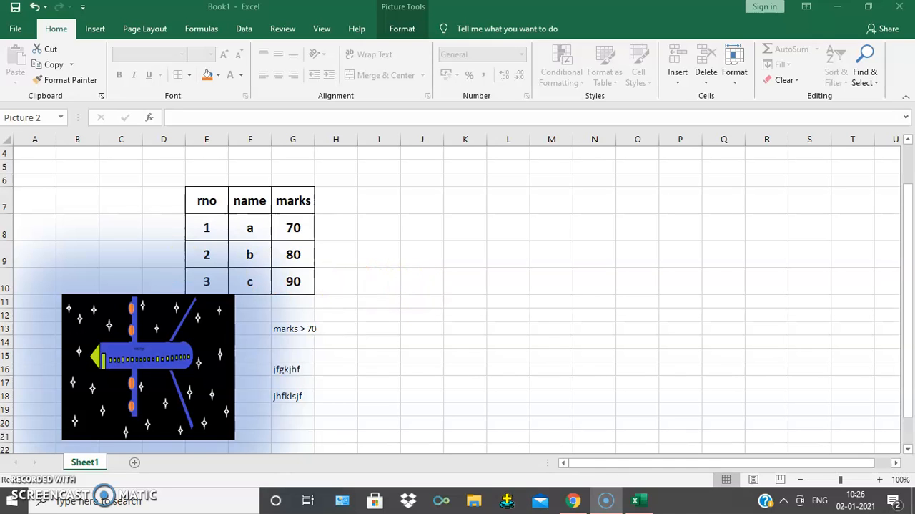
pyautogui.click(294, 257)
pyautogui.click(19, 33)
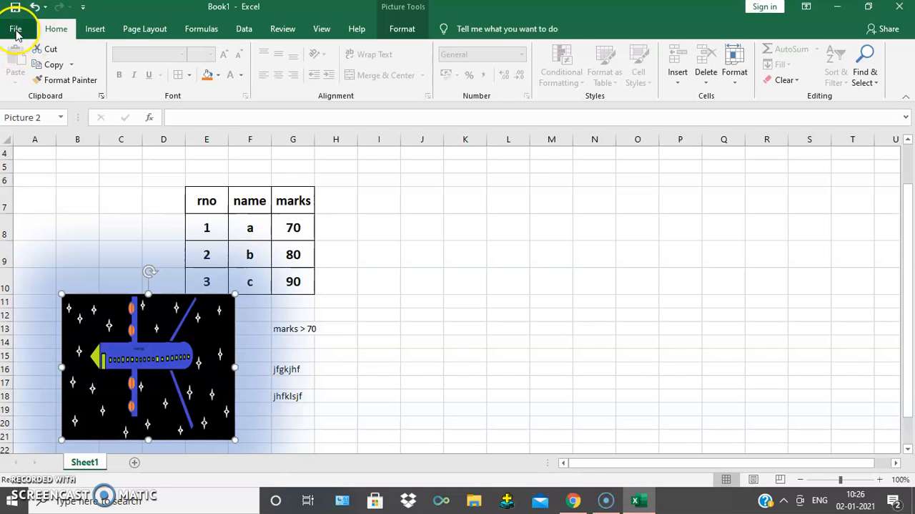
# - Create a new blank workbook
pyautogui.click(17, 32)
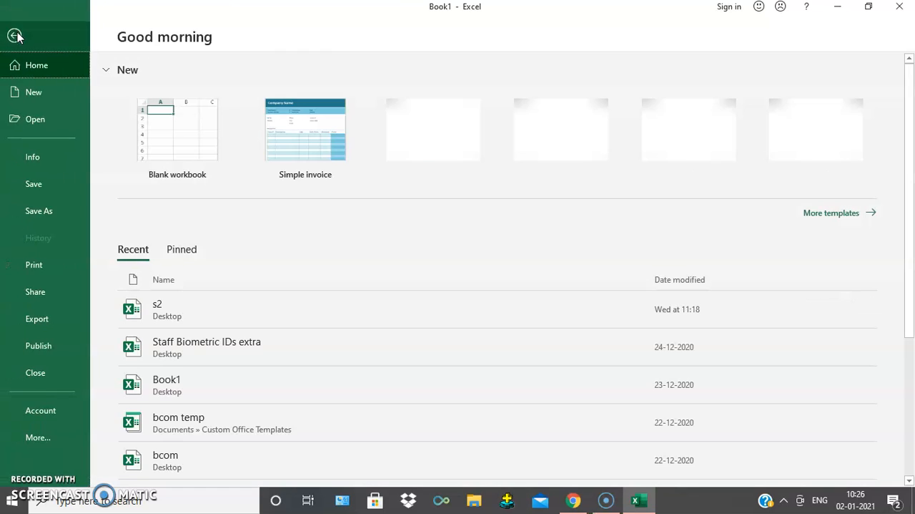
pyautogui.click(32, 93)
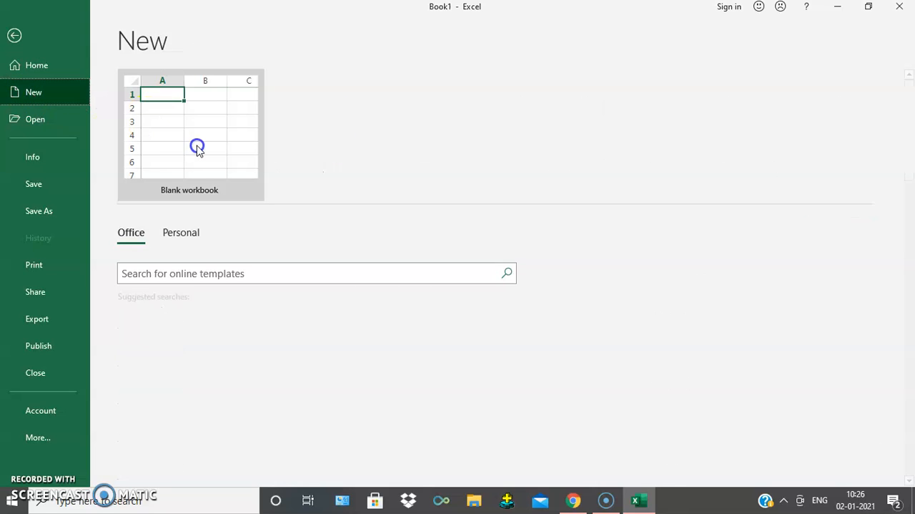
pyautogui.click(197, 147)
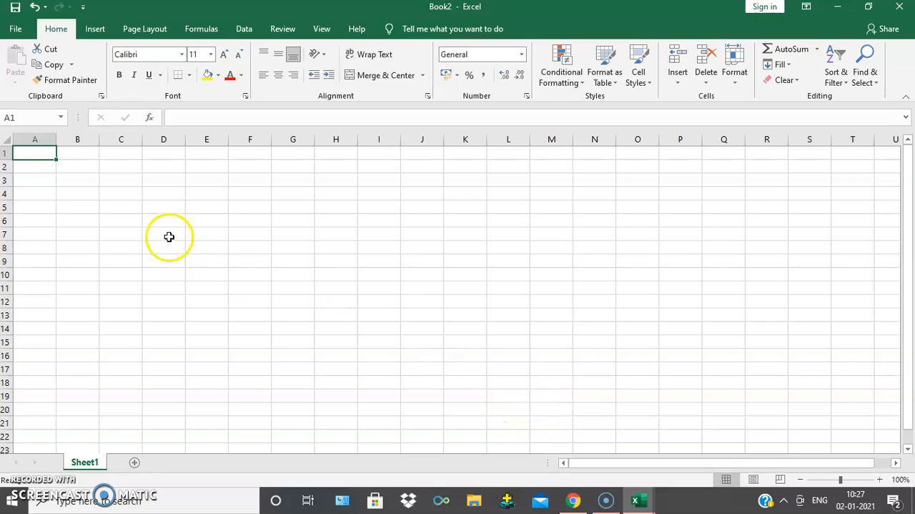
# - Open the recent workbook "Staff Biometric IDs extra" from the Desktop without updating its external links
pyautogui.click(15, 28)
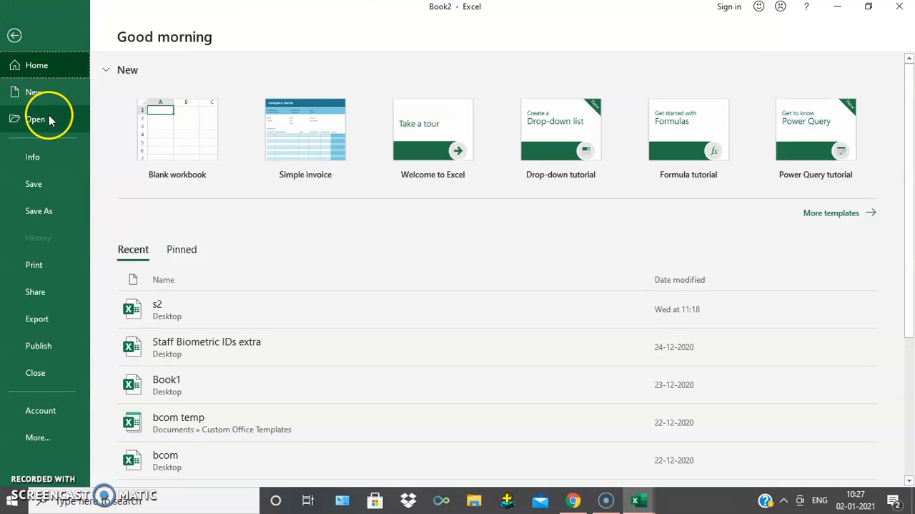
pyautogui.click(38, 117)
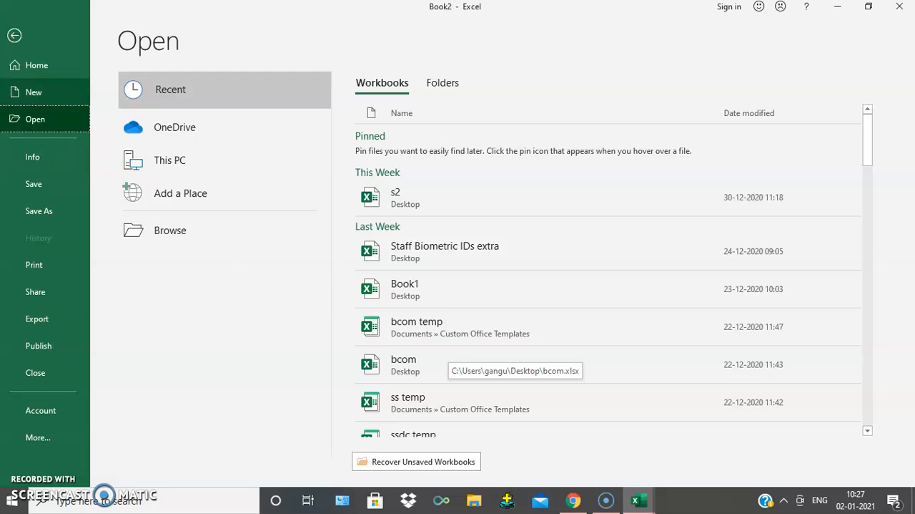
pyautogui.scroll(-1, 480, 309)
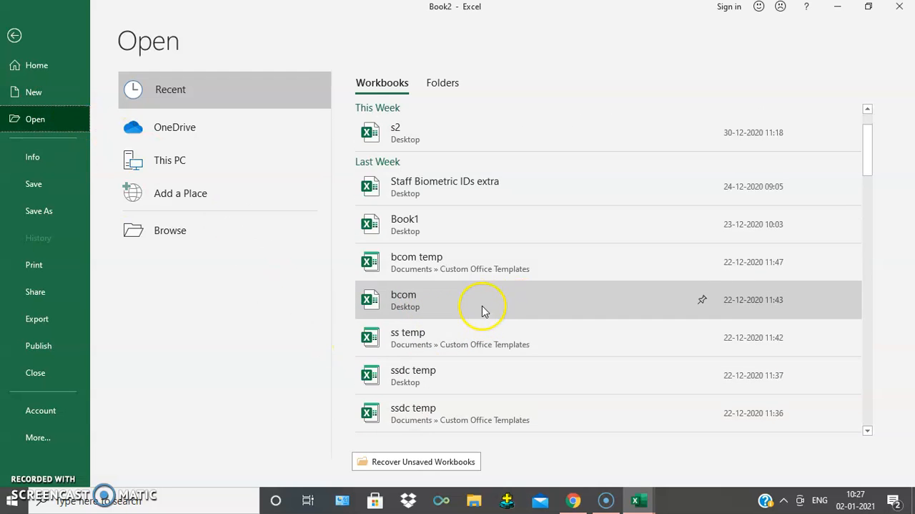
pyautogui.click(454, 184)
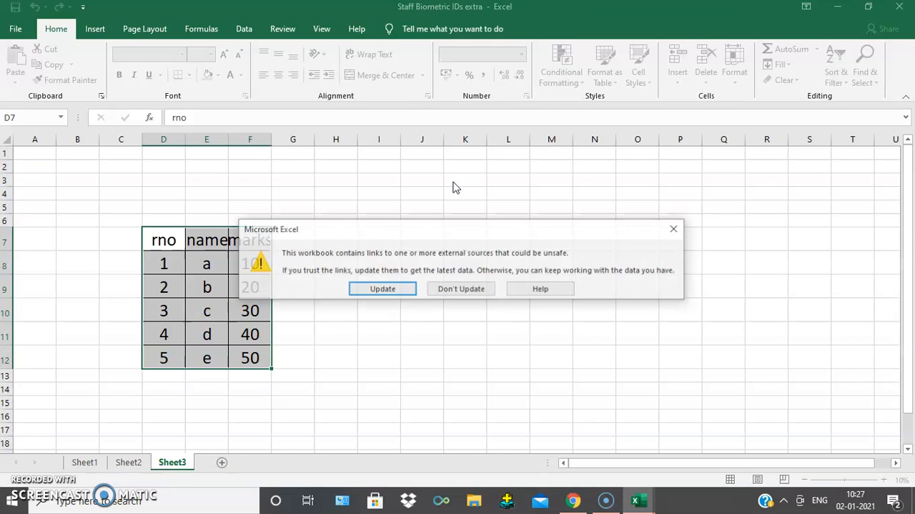
pyautogui.click(468, 288)
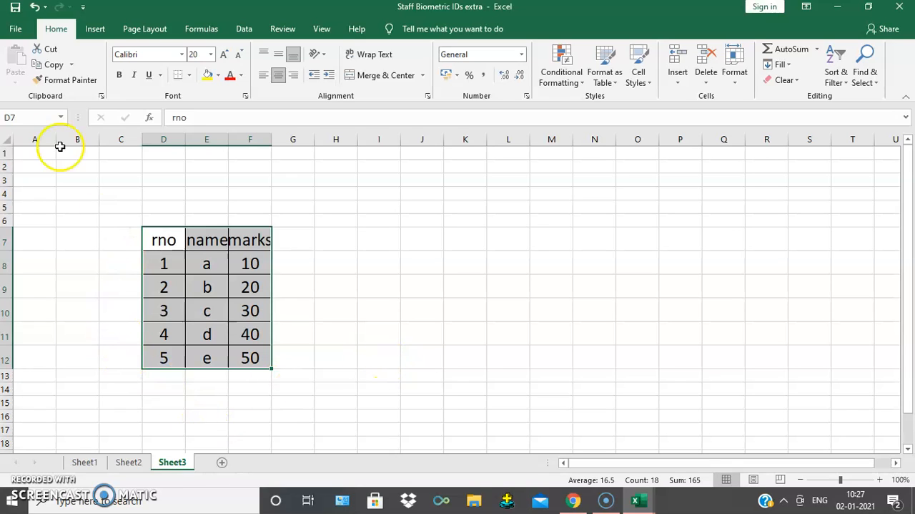
pyautogui.click(16, 30)
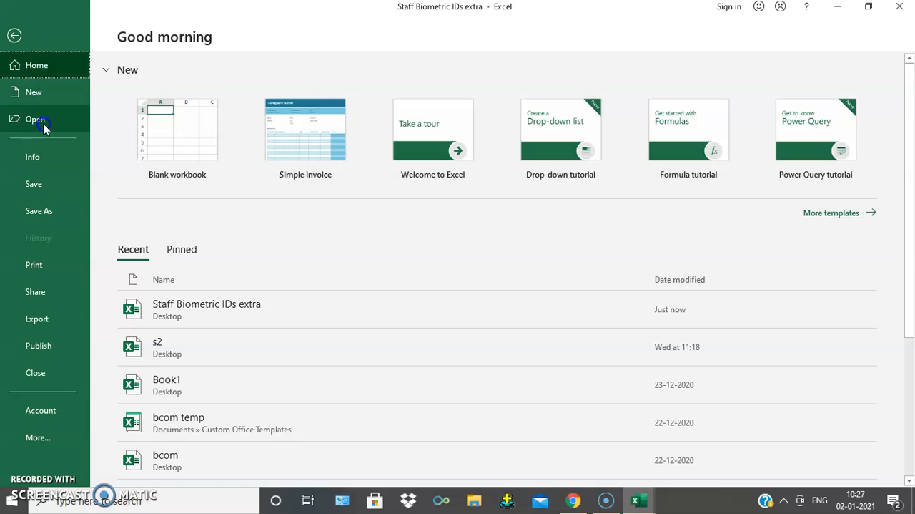
pyautogui.click(15, 35)
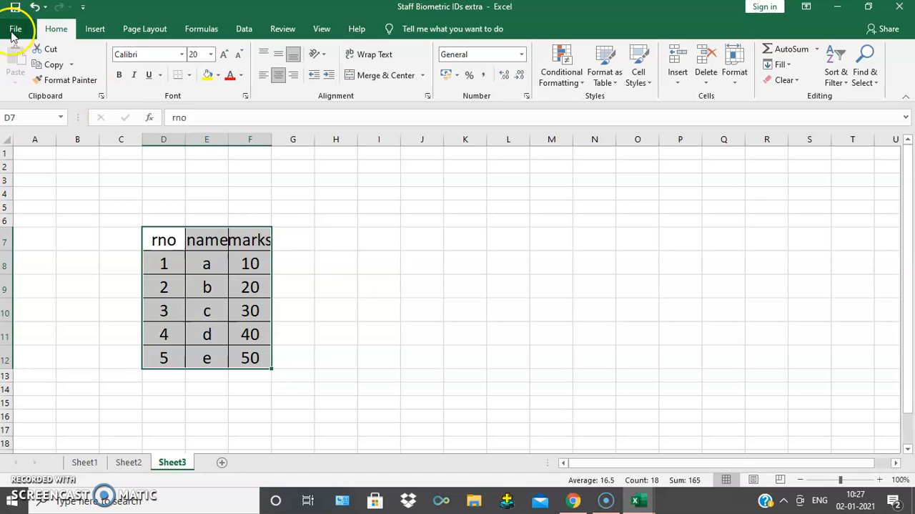
pyautogui.click(14, 30)
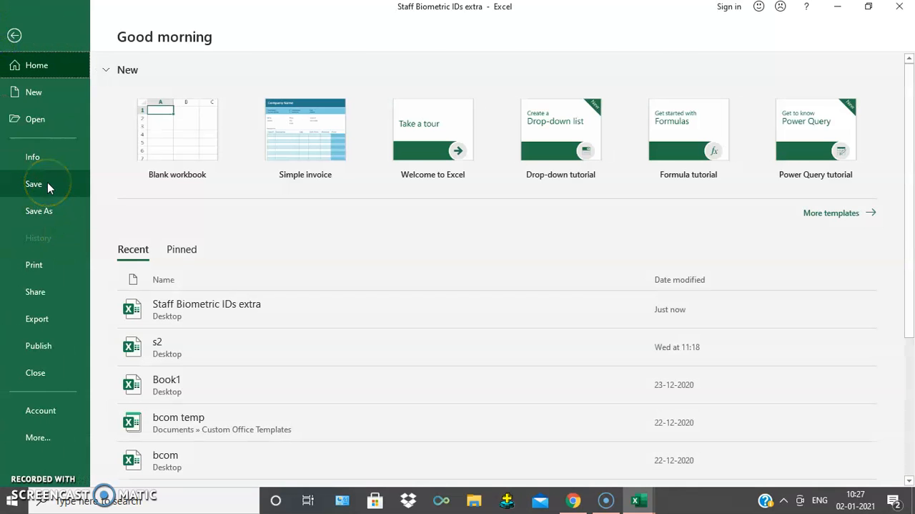
pyautogui.click(14, 35)
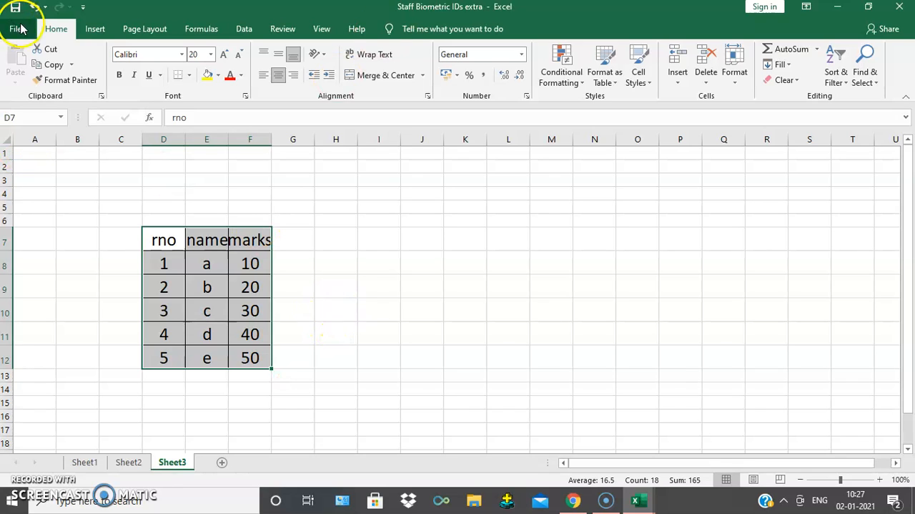
# - Minimize the two newly opened workbooks to return to Book1 and select cell J9
pyautogui.click(838, 7)
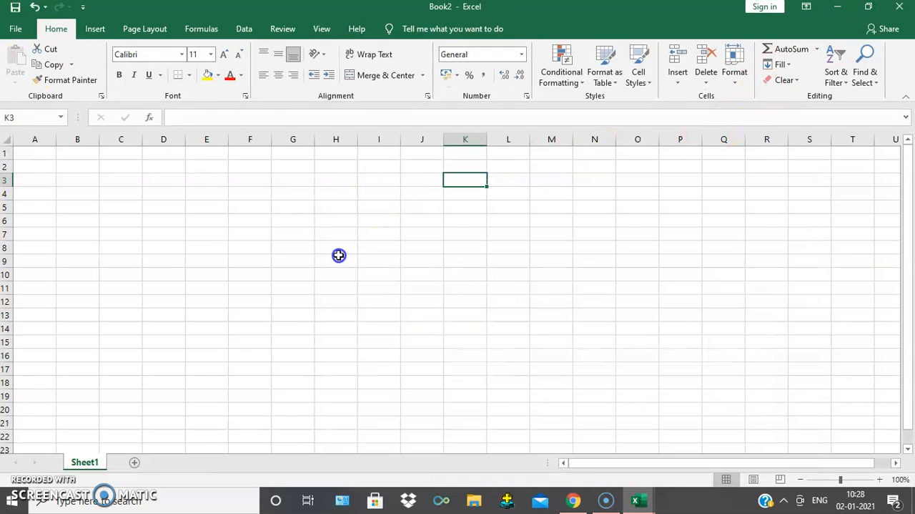
pyautogui.click(839, 7)
pyautogui.click(404, 259)
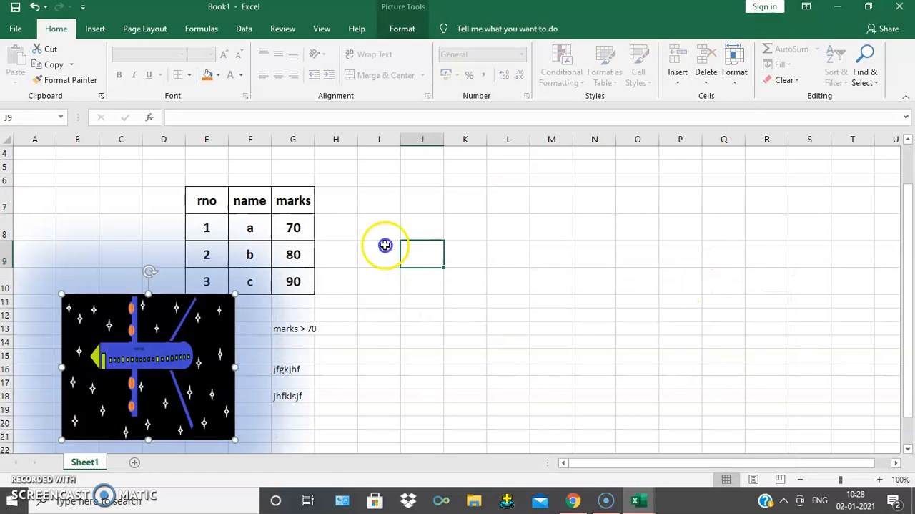
# - Save the Book1 workbook to the Desktop as an Excel Workbook named "unit 1"
pyautogui.click(13, 30)
pyautogui.click(51, 183)
pyautogui.click(430, 145)
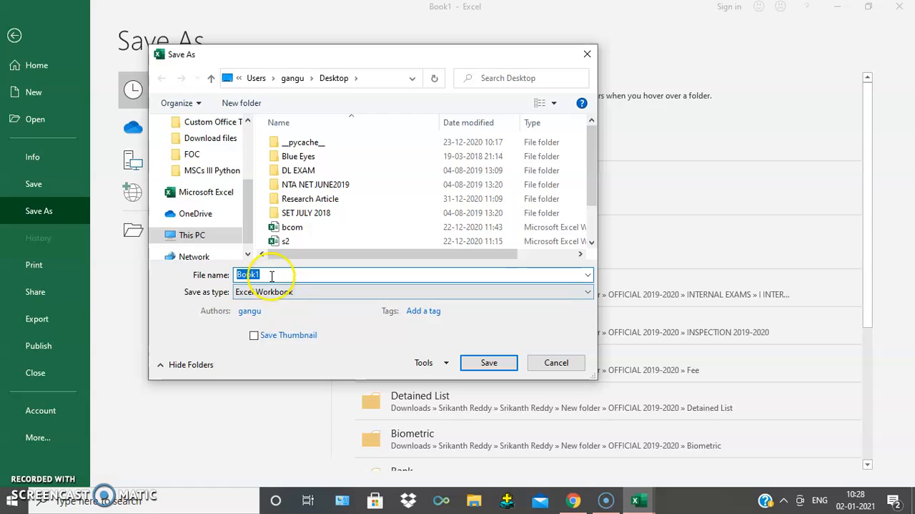
pyautogui.doubleClick(269, 274)
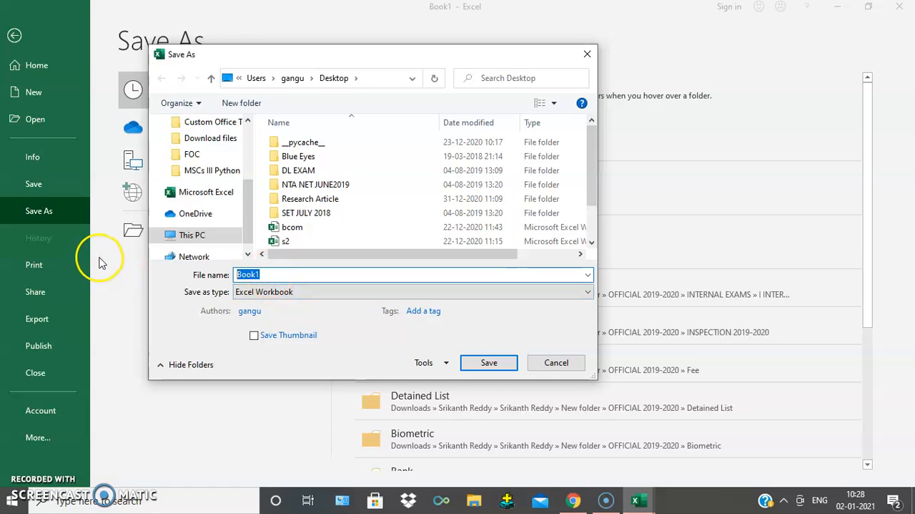
pyautogui.write('w')
pyautogui.press('BackSpace')
pyautogui.write('unit')
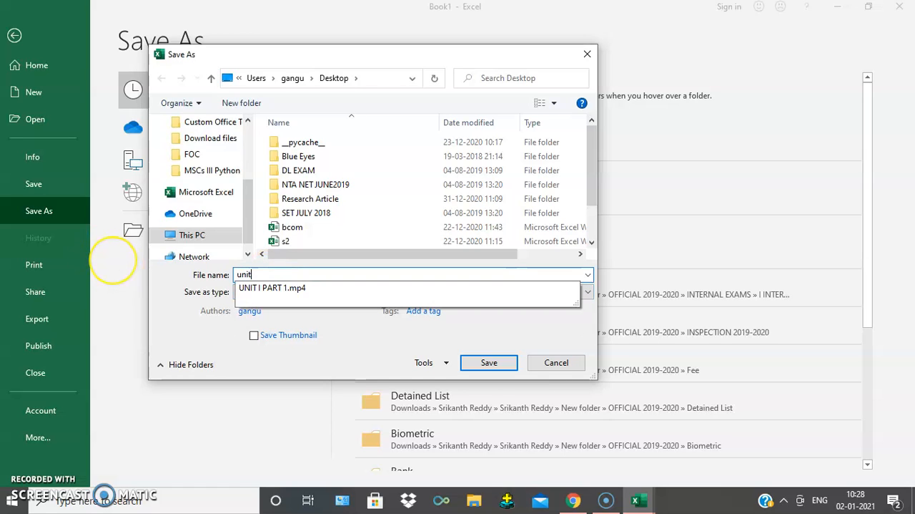
pyautogui.write(' 1')
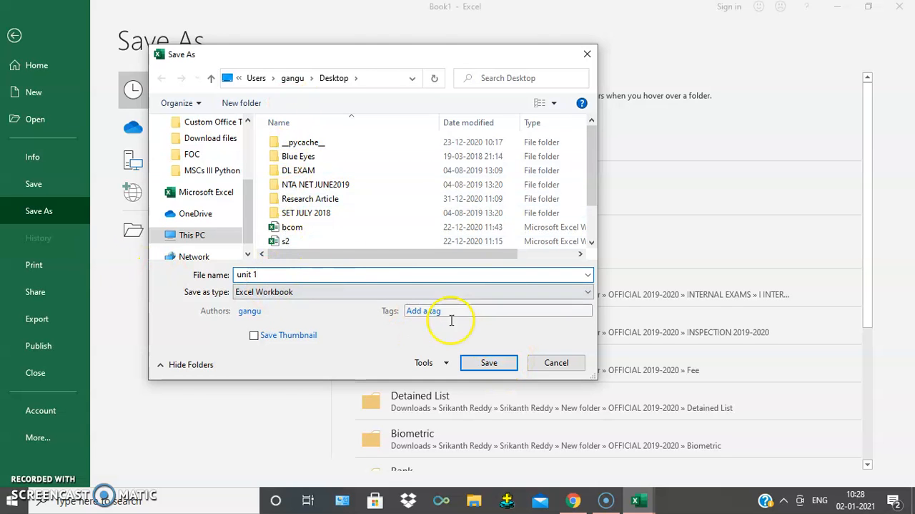
pyautogui.click(509, 362)
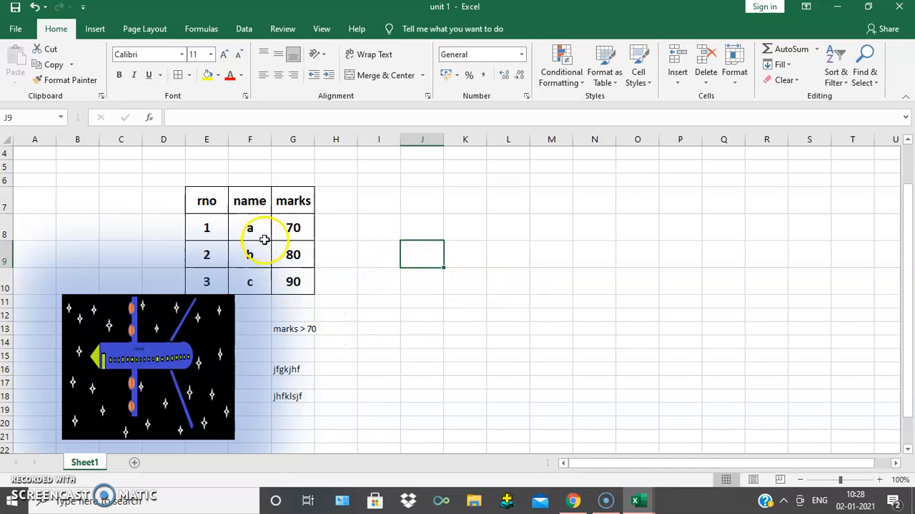
# - Move the flight picture away from the table to columns O to S, starting at row 8, and deselect it
pyautogui.moveTo(153, 296); pyautogui.dragTo(727, 218)
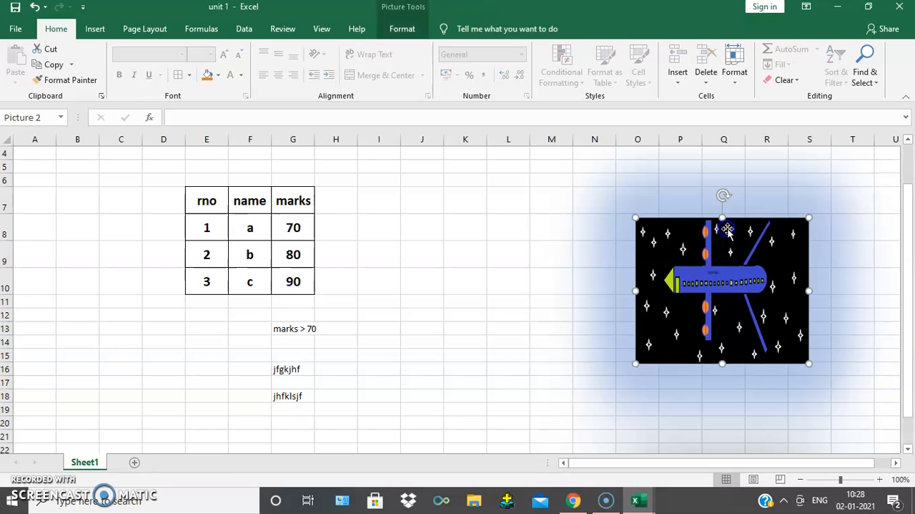
pyautogui.click(419, 322)
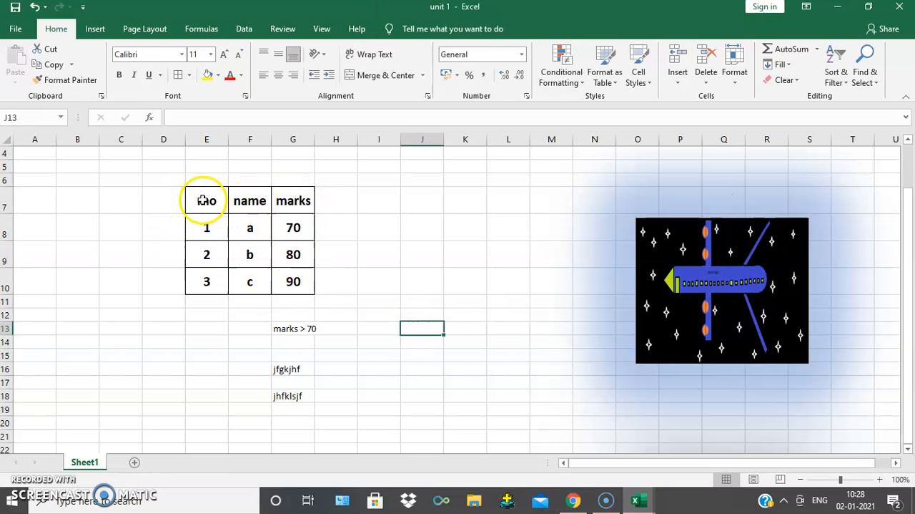
# - Fill the table's header cells E7:G7 with the dark orange theme color
pyautogui.moveTo(199, 201); pyautogui.dragTo(292, 200)
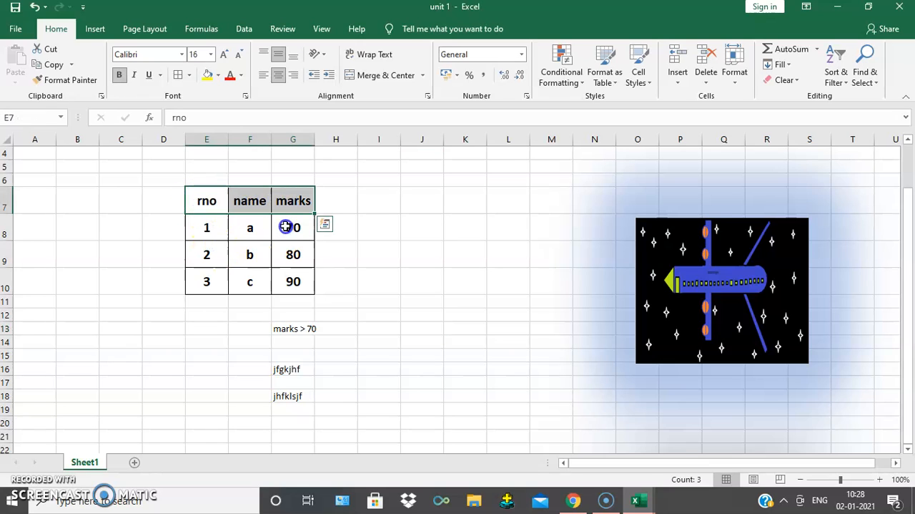
pyautogui.click(219, 76)
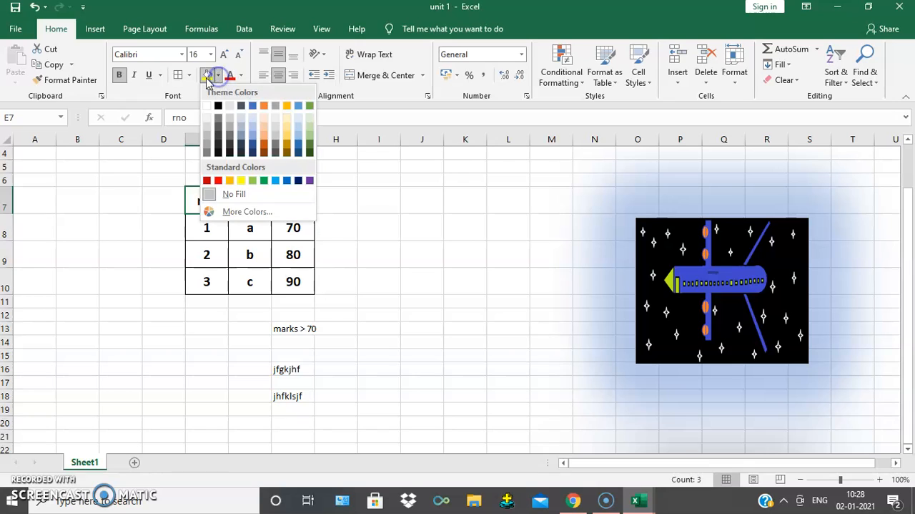
pyautogui.click(265, 147)
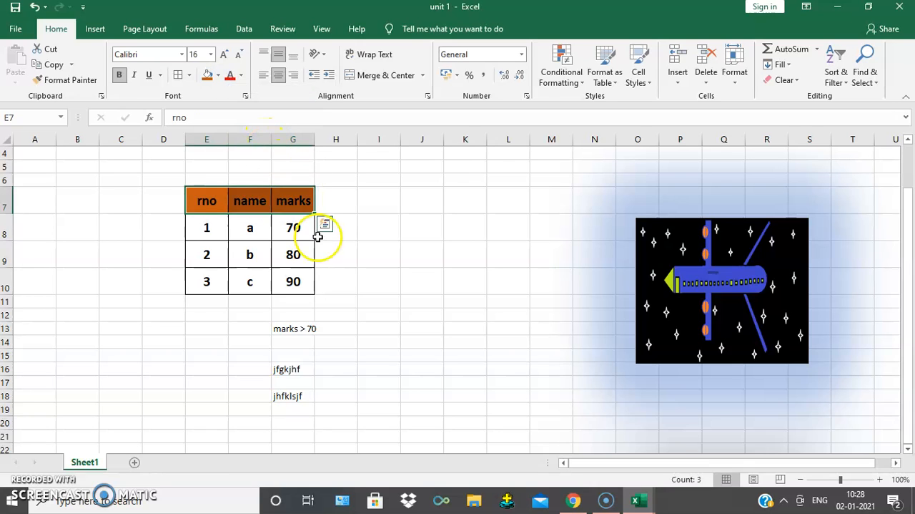
# - Set the font color of the table's header cells E7:G7 to the standard dark blue
pyautogui.click(364, 230)
pyautogui.moveTo(198, 205); pyautogui.dragTo(290, 198)
pyautogui.click(231, 76)
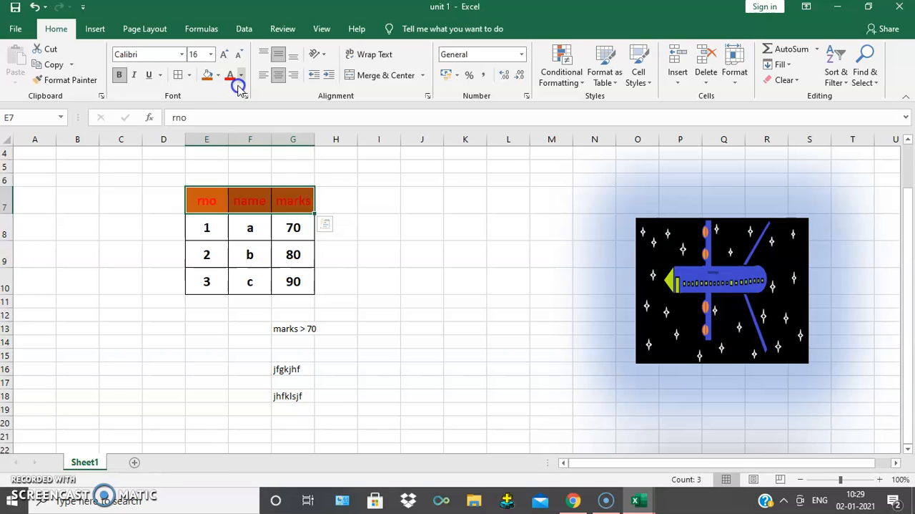
pyautogui.click(243, 76)
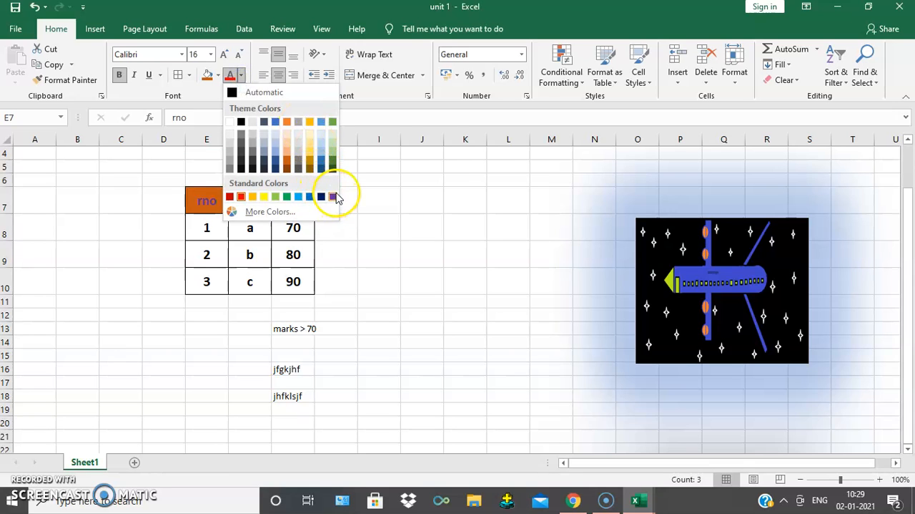
pyautogui.click(324, 198)
pyautogui.click(344, 253)
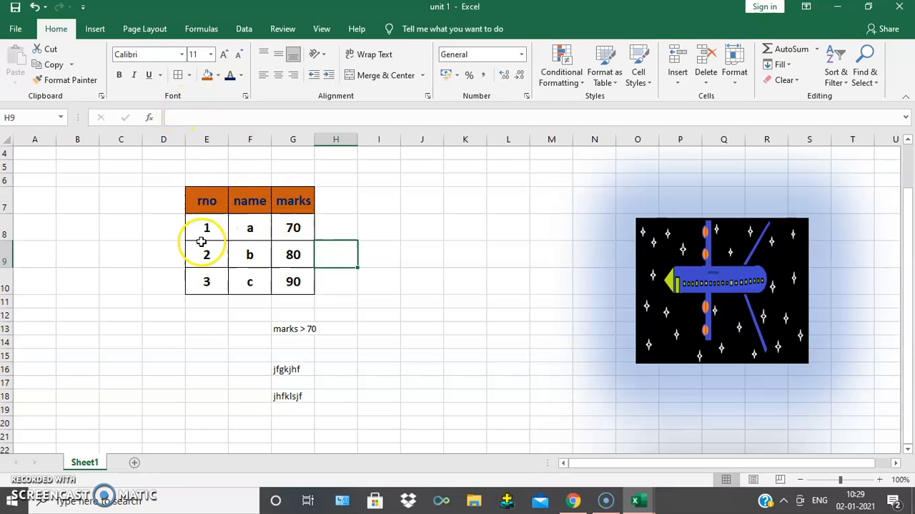
# - Format the table's data cells E8:G10 in Arial Black at font size 22
pyautogui.moveTo(200, 229); pyautogui.dragTo(292, 283)
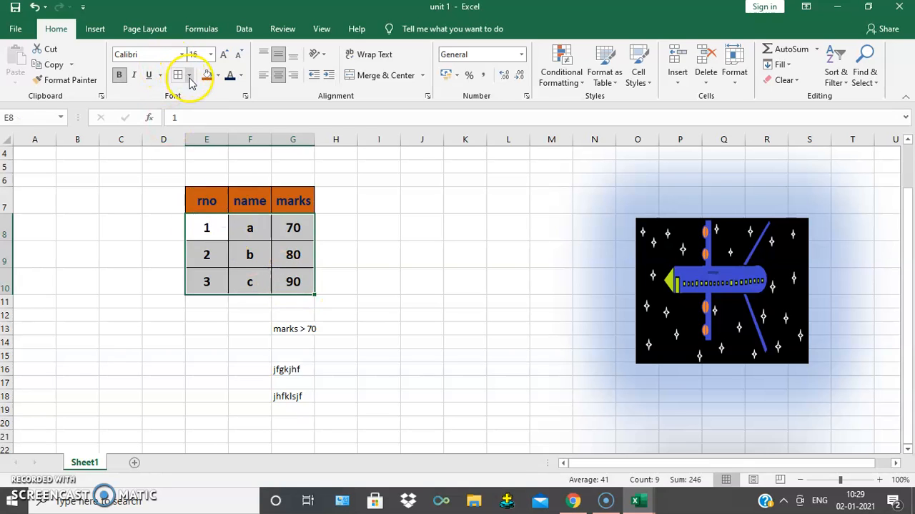
pyautogui.click(181, 55)
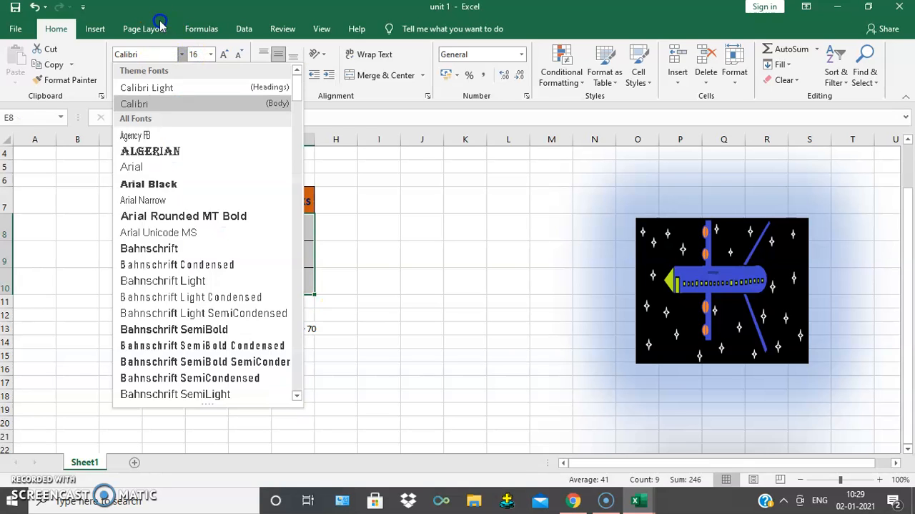
pyautogui.click(153, 181)
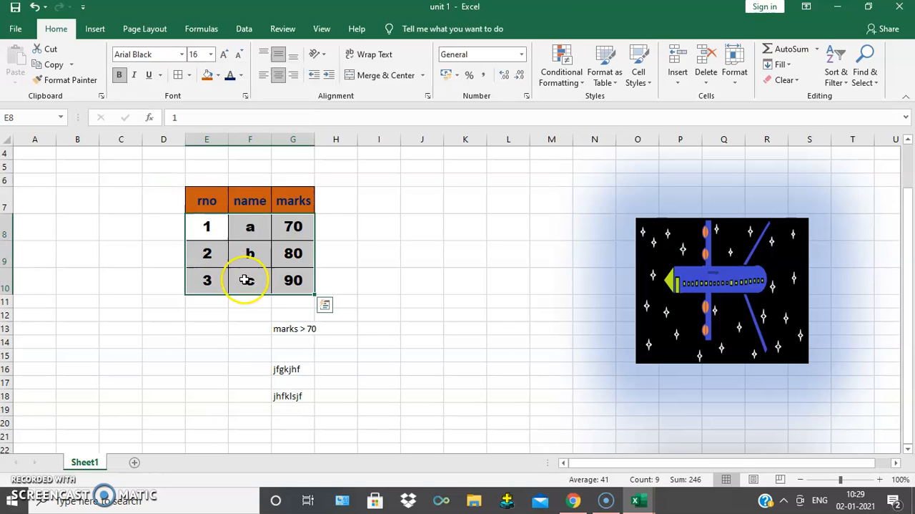
pyautogui.click(210, 54)
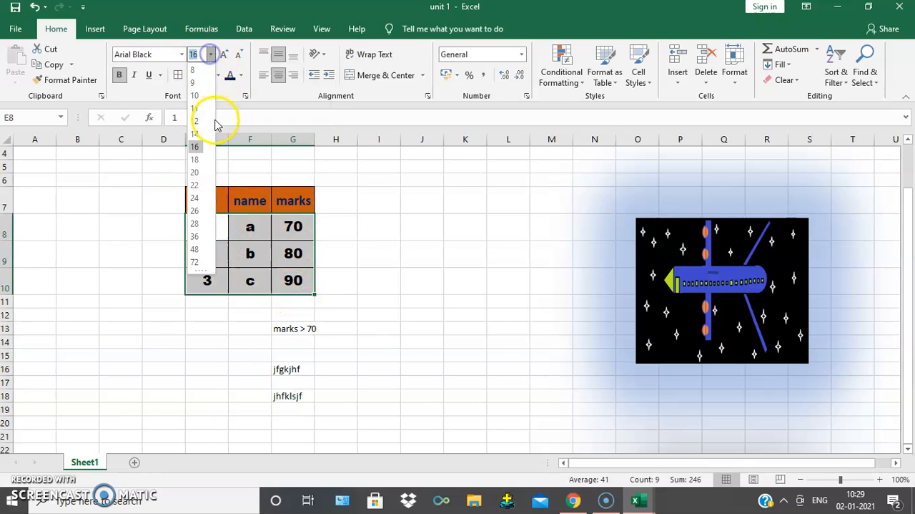
pyautogui.click(195, 185)
pyautogui.click(393, 246)
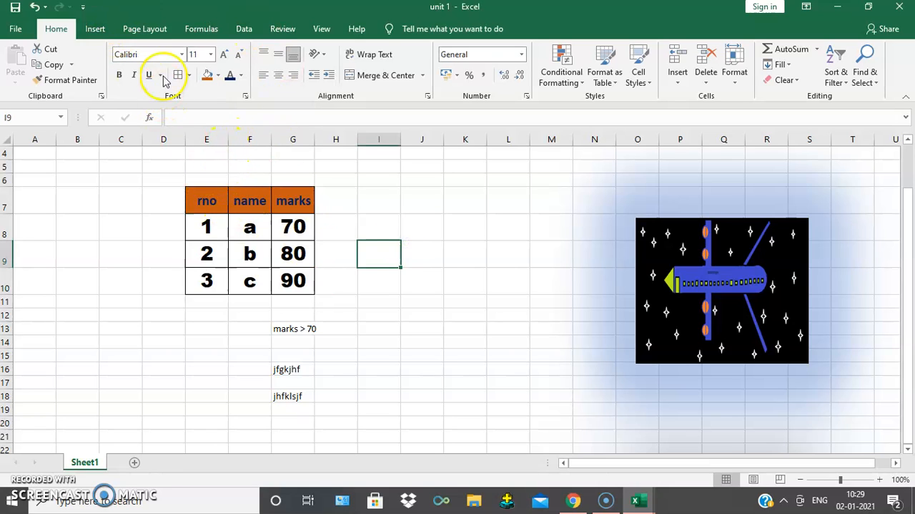
# - Turn off bold and apply italic to the data cells E8:G10
pyautogui.click(121, 75)
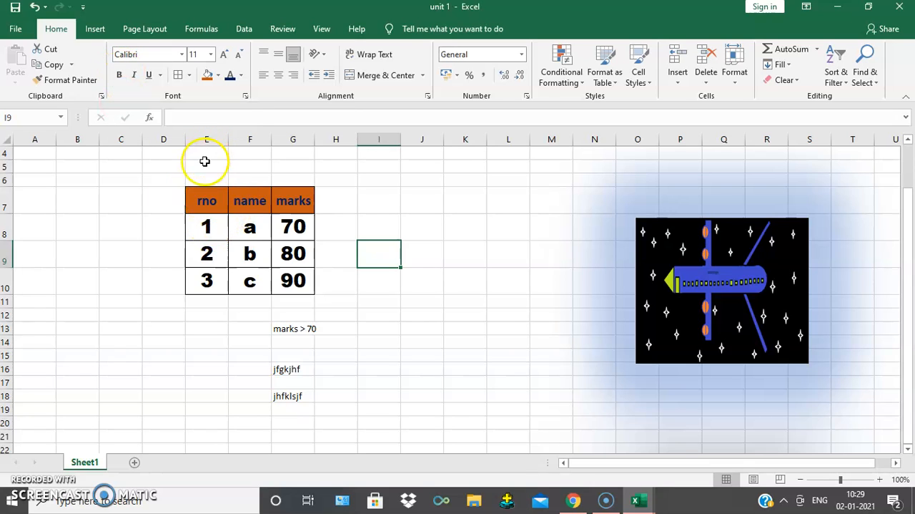
pyautogui.moveTo(204, 230)
pyautogui.mouseDown()
pyautogui.moveTo(293, 241)
pyautogui.moveTo(295, 294)
pyautogui.mouseUp()
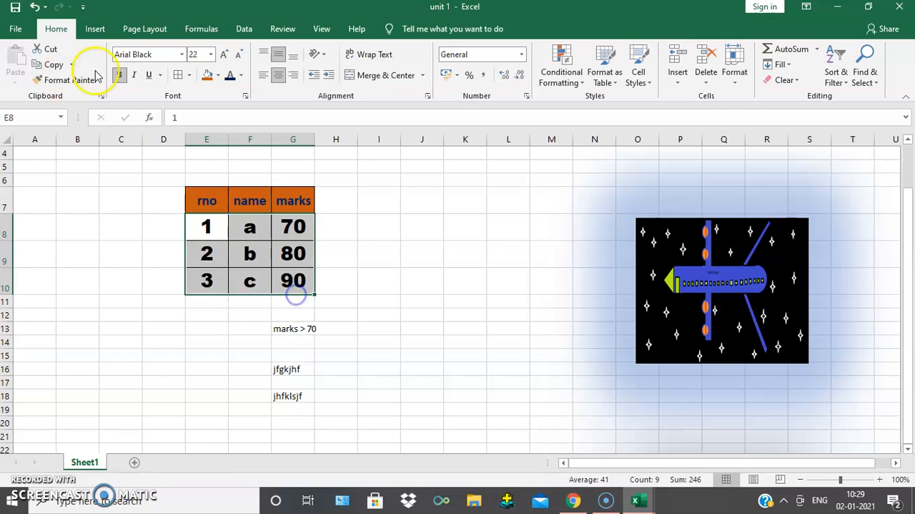
pyautogui.click(120, 79)
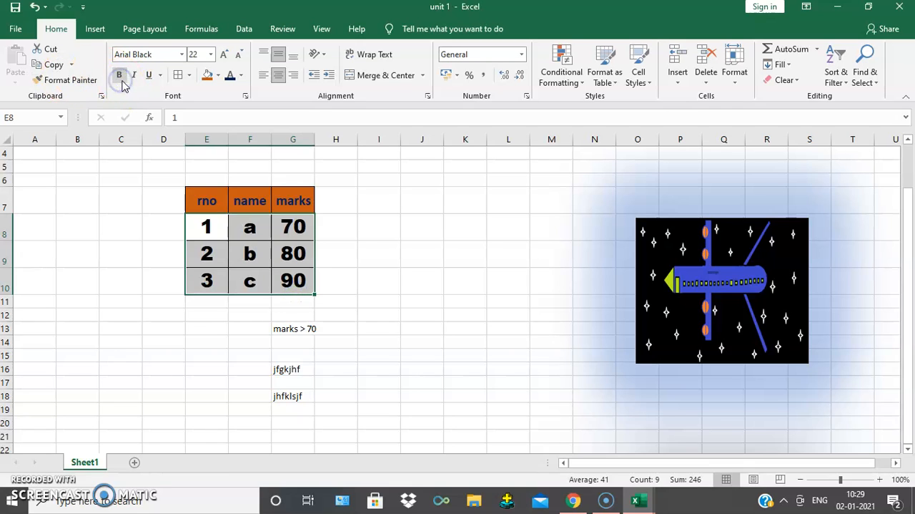
pyautogui.click(135, 78)
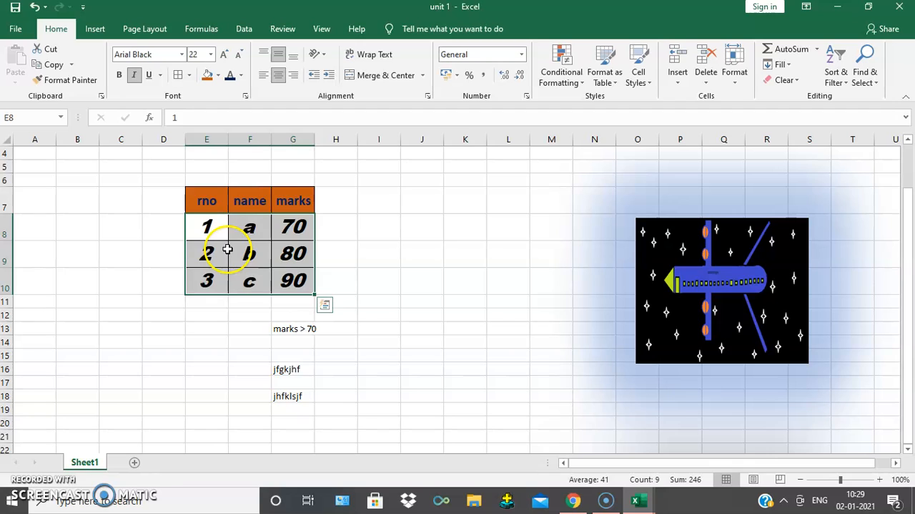
# - Try underlining the data cells E8:G10, remove the underline again and deselect the range
pyautogui.click(134, 75)
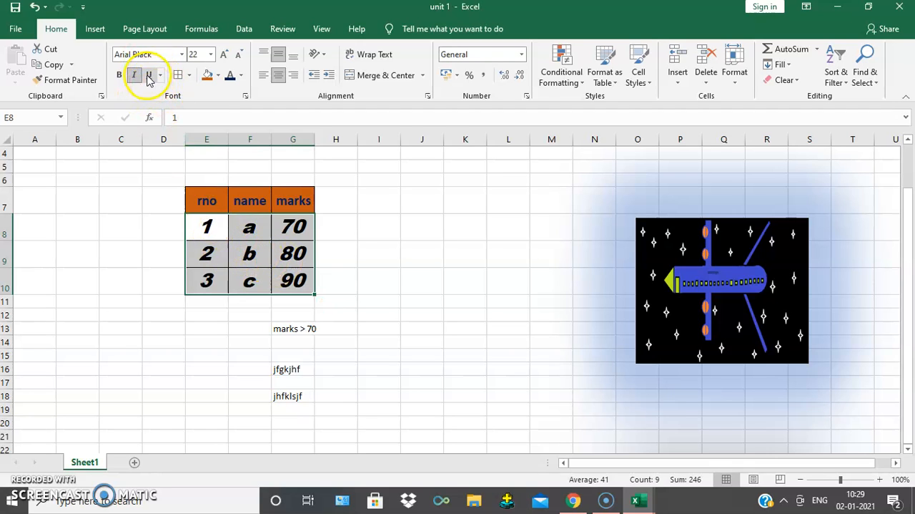
pyautogui.click(350, 275)
pyautogui.moveTo(225, 233); pyautogui.dragTo(306, 284)
pyautogui.click(149, 74)
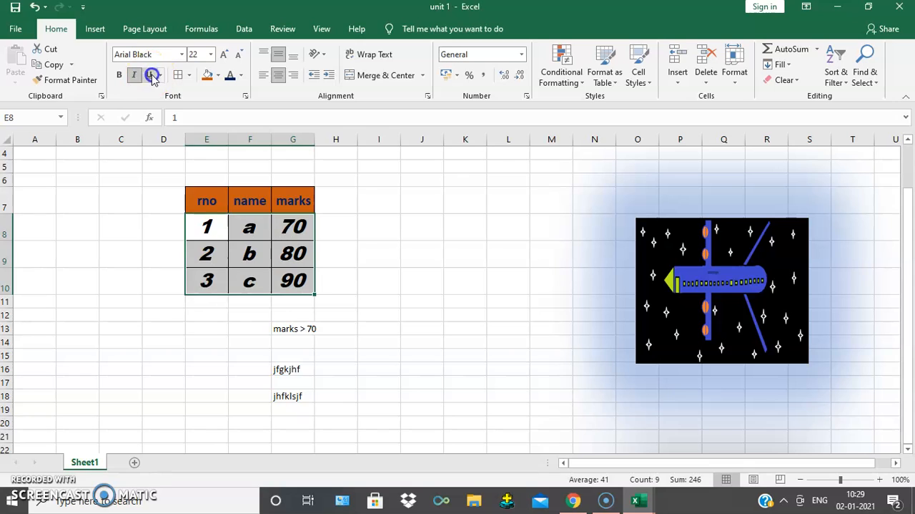
pyautogui.click(374, 233)
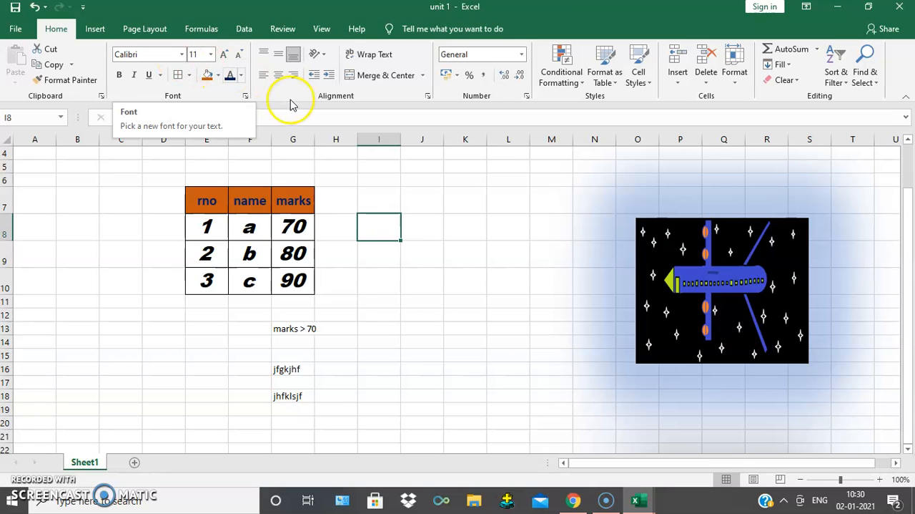
# - Try left and right alignment on the data cells E8:G10 and restore center alignment
pyautogui.moveTo(200, 225); pyautogui.dragTo(282, 279)
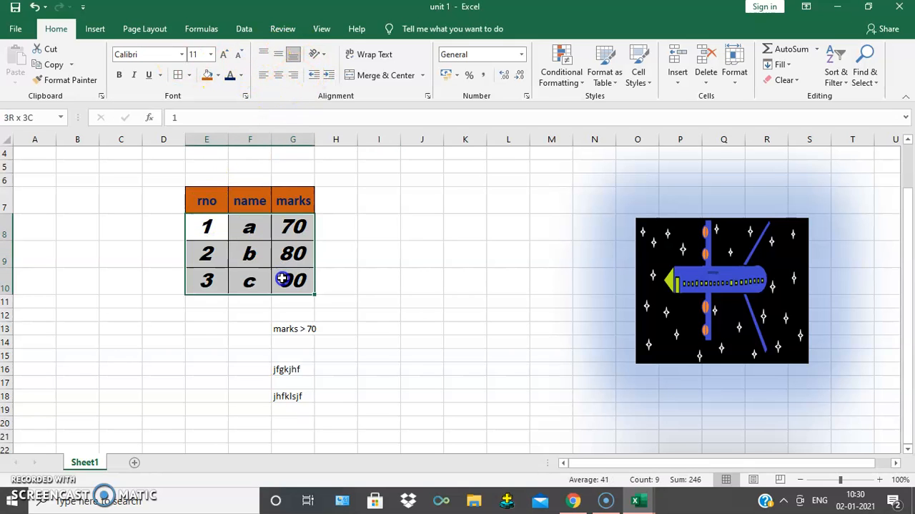
pyautogui.click(264, 75)
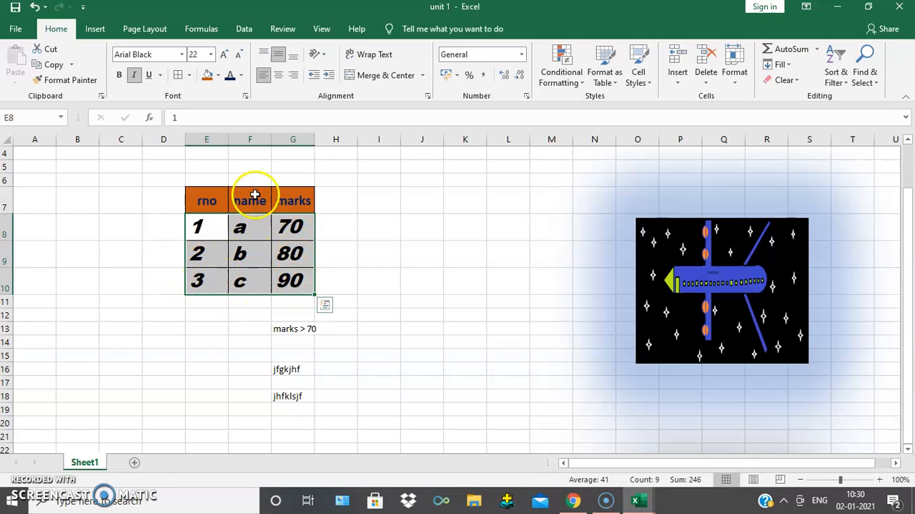
pyautogui.click(298, 75)
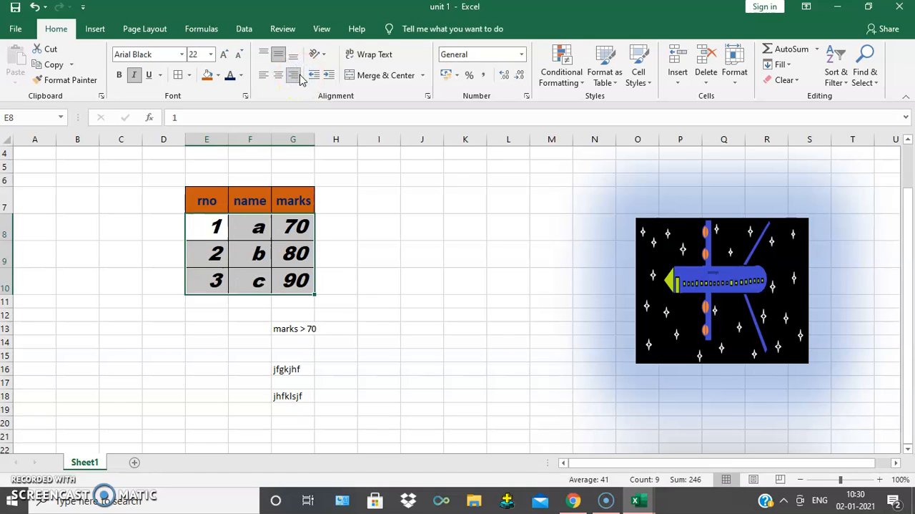
pyautogui.click(279, 76)
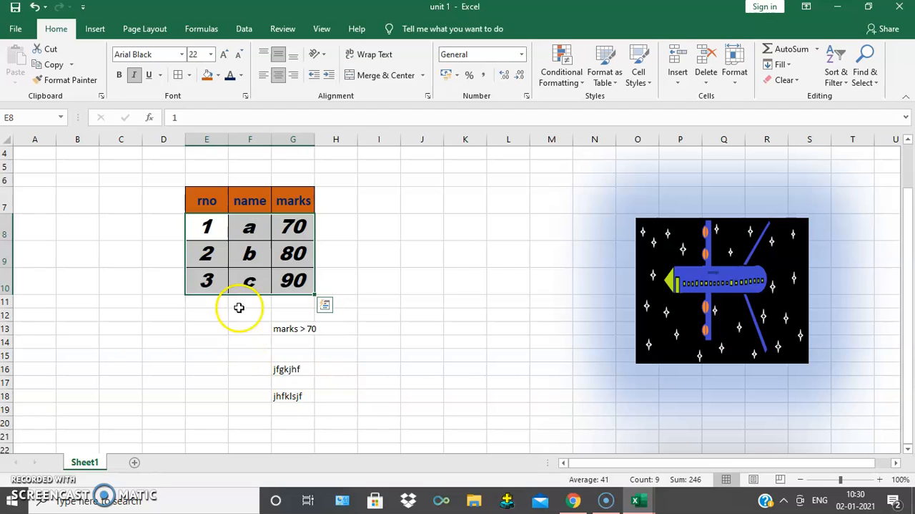
pyautogui.click(28, 482)
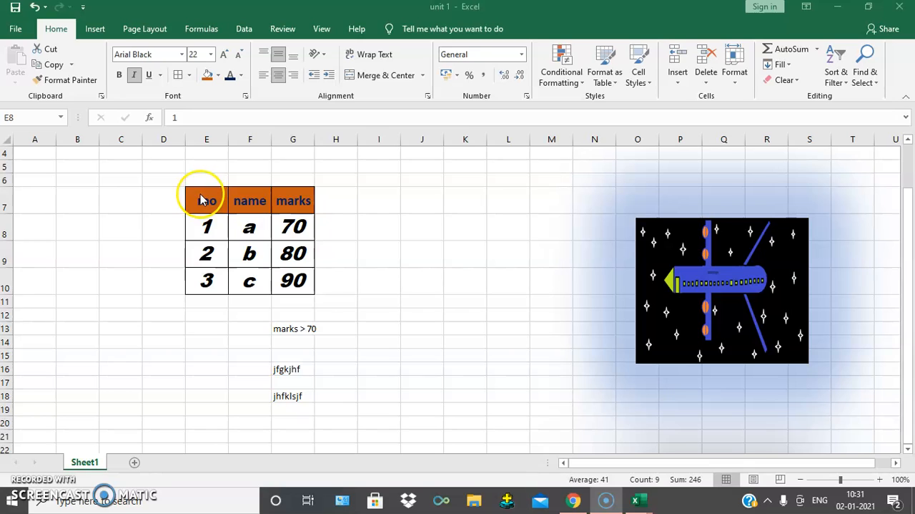
# - Insert a 2-D clustered column chart from the table E7:G10 and place it clear of the table, over columns J to P
pyautogui.click(422, 260)
pyautogui.moveTo(197, 200); pyautogui.dragTo(298, 286)
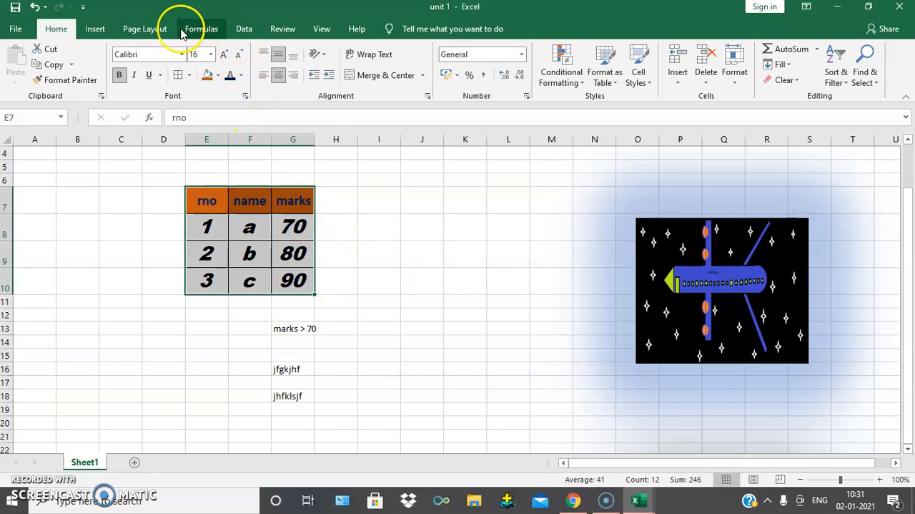
pyautogui.click(94, 28)
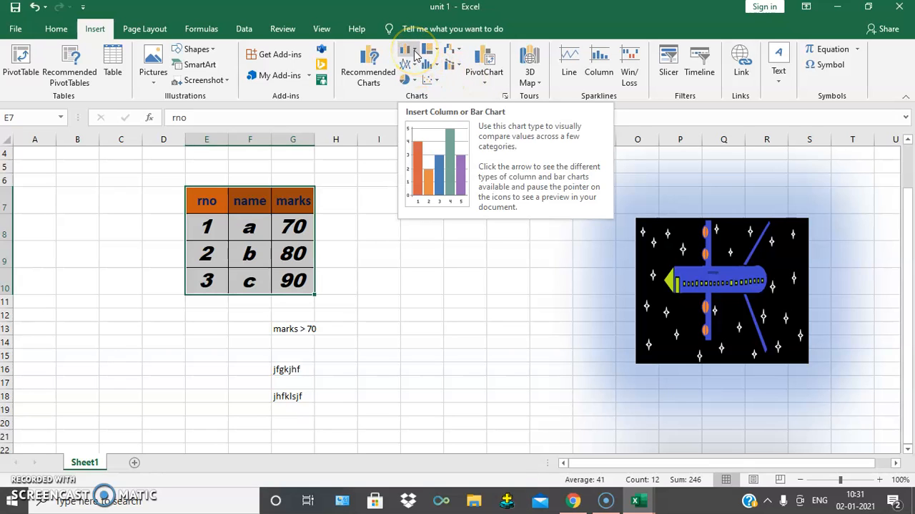
pyautogui.click(416, 56)
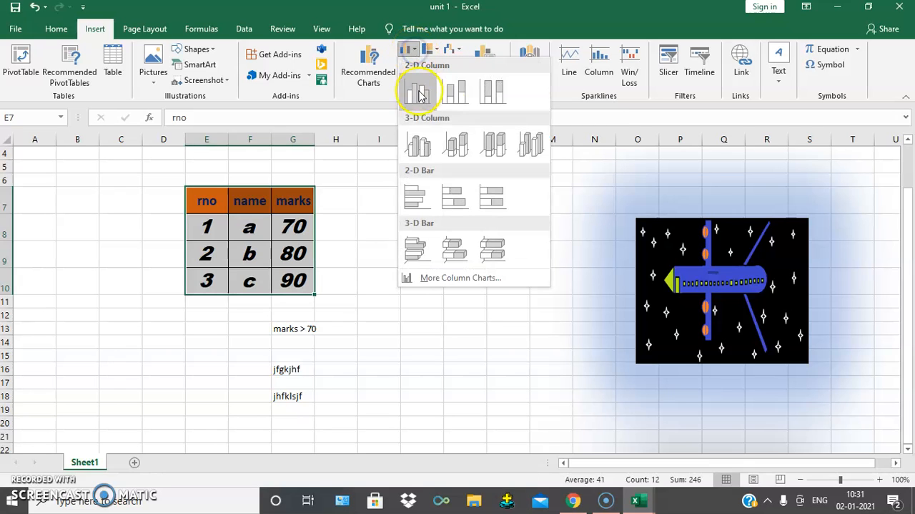
pyautogui.click(418, 93)
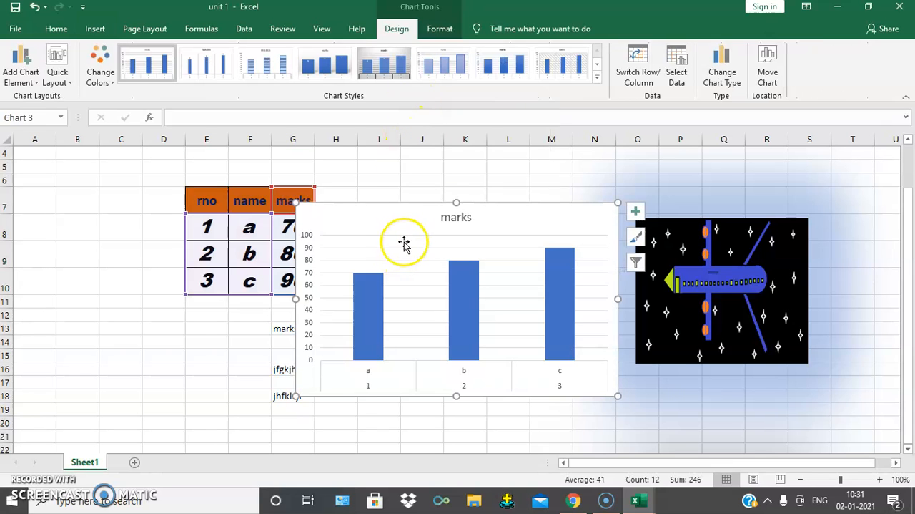
pyautogui.moveTo(376, 224); pyautogui.dragTo(476, 210)
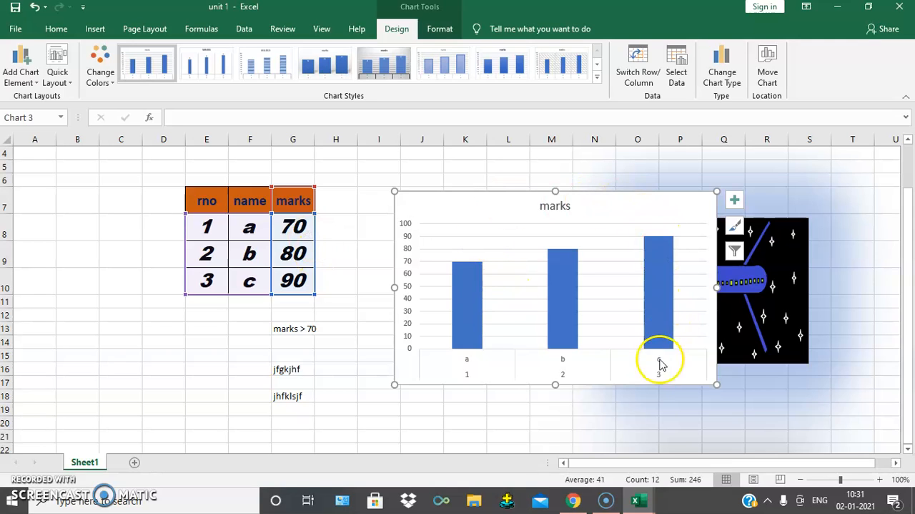
pyautogui.click(515, 421)
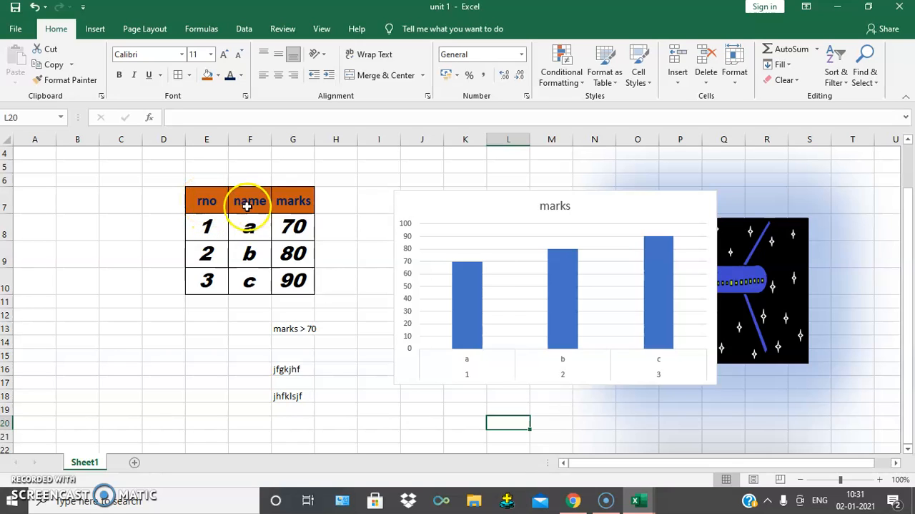
# - Start inserting another chart from the table range E7:G10
pyautogui.moveTo(208, 200); pyautogui.dragTo(294, 276)
pyautogui.click(98, 33)
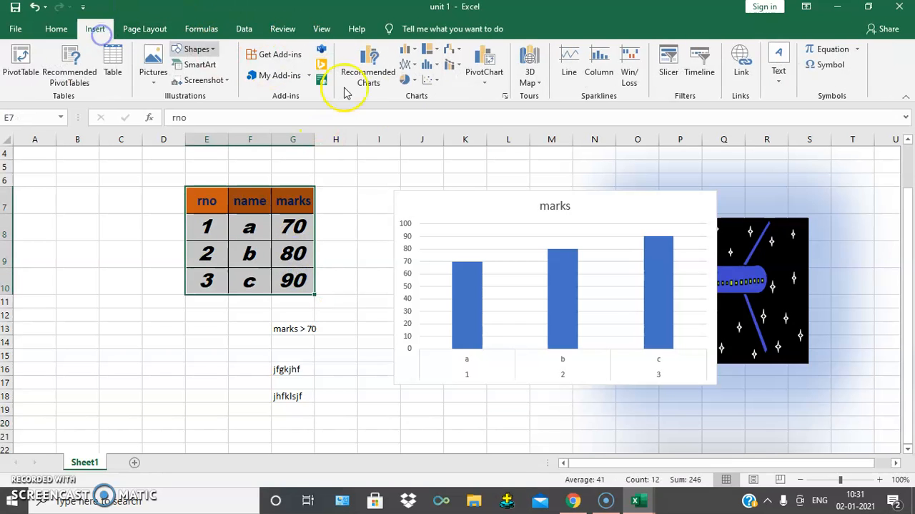